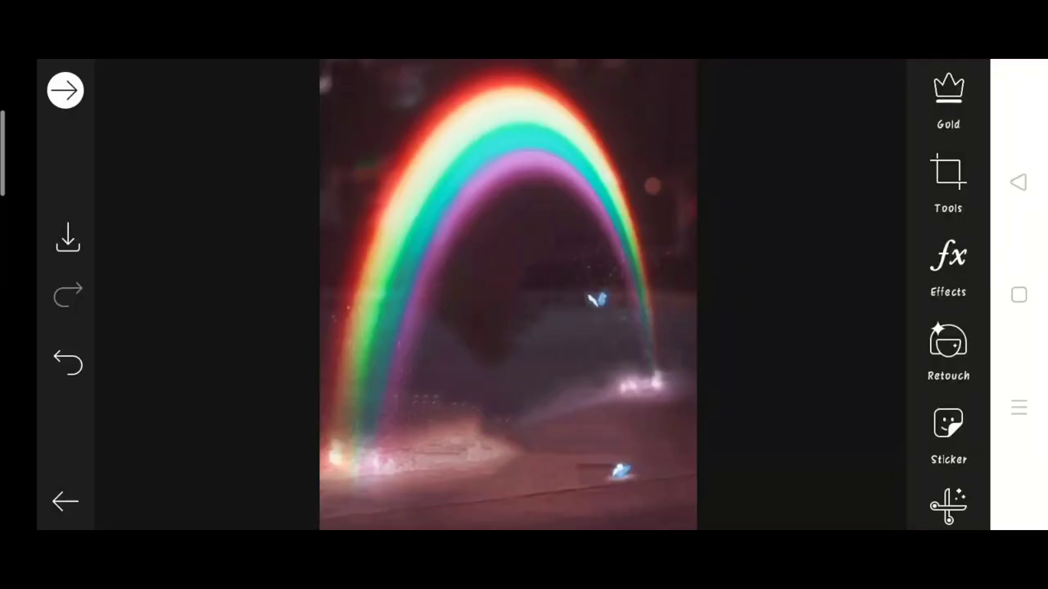
Add the crouching model cutout photo on top of the rainbow picture.
drag(311, 252, 295, 275)
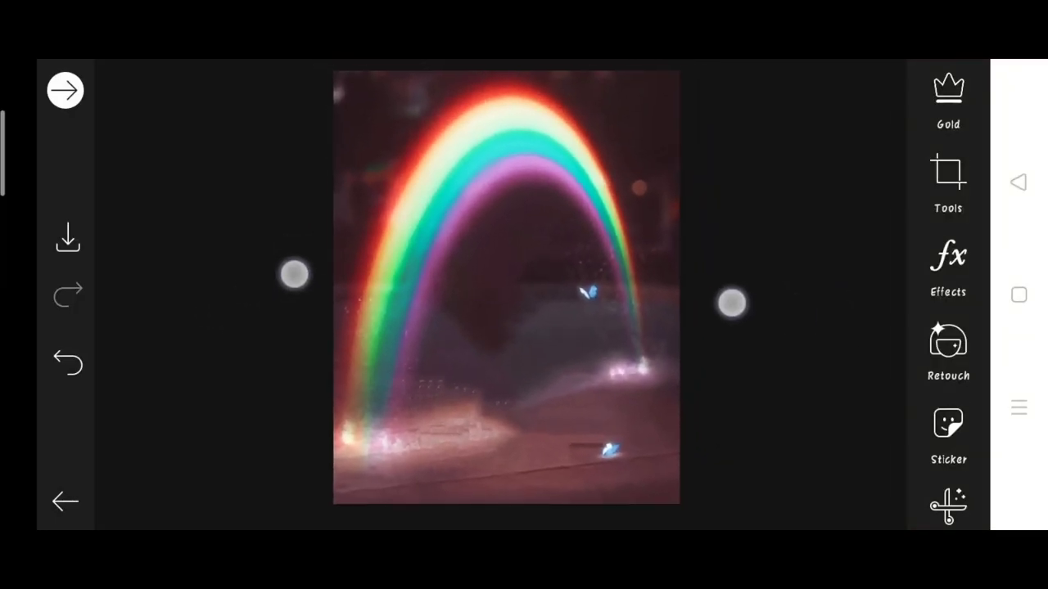
drag(949, 361, 954, 169)
click(949, 274)
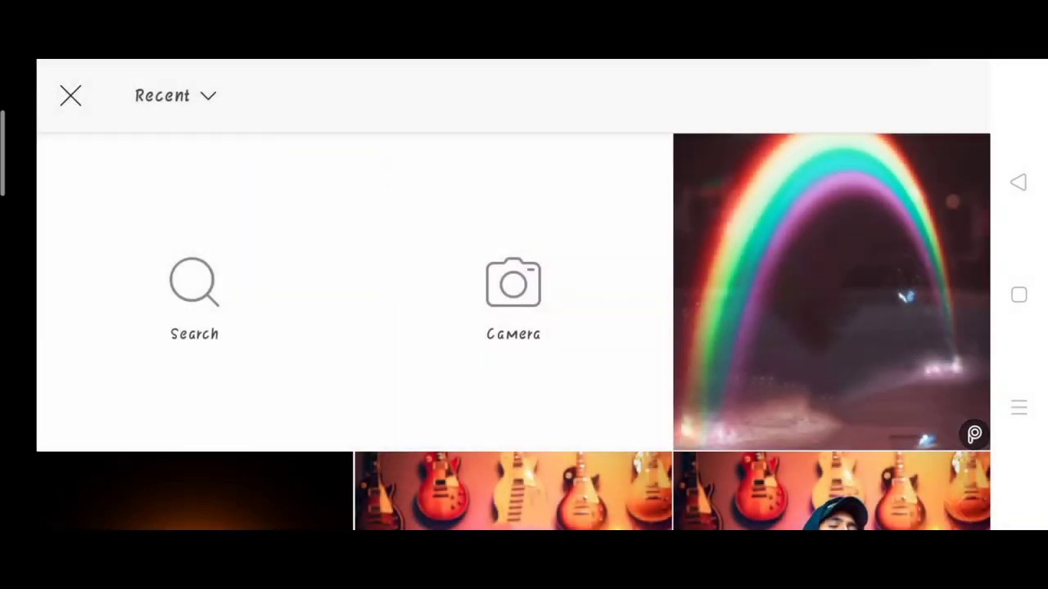
click(930, 95)
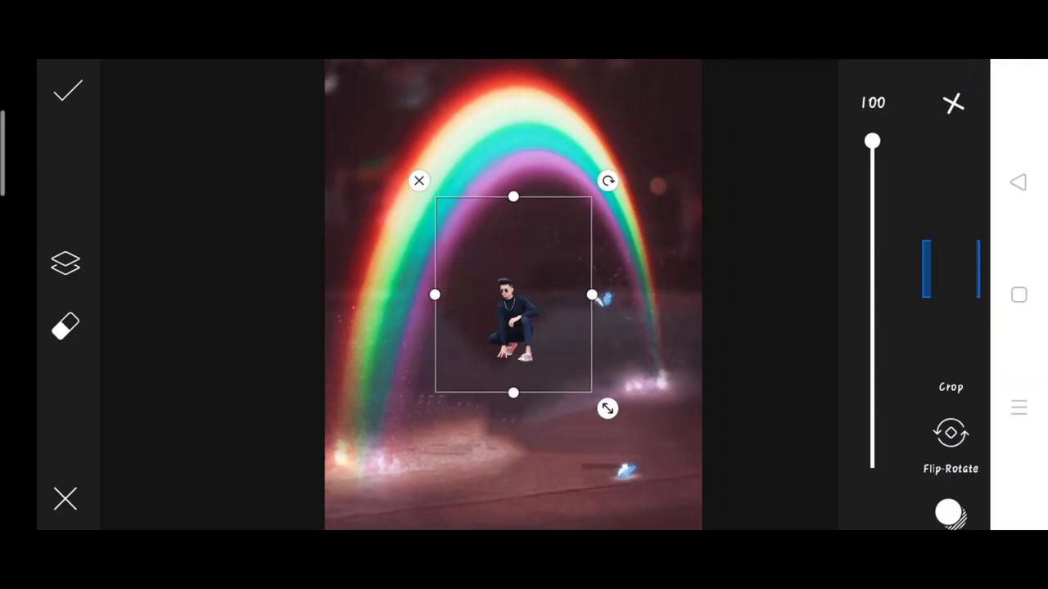
Enlarge and fine-tune the model so he fills the lower half beneath the rainbow.
click(950, 434)
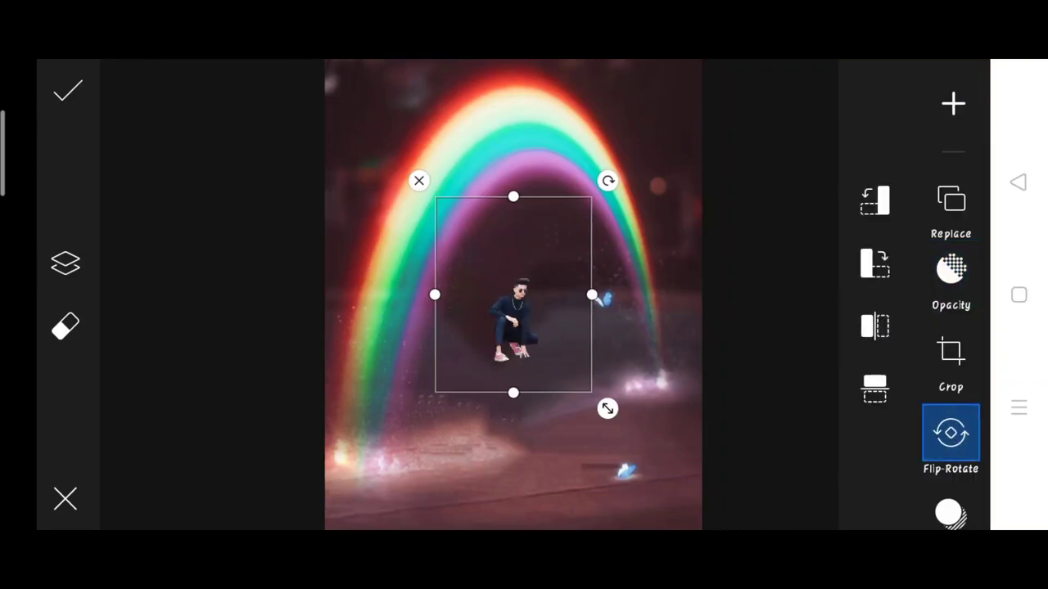
drag(607, 408, 807, 519)
drag(676, 374, 750, 381)
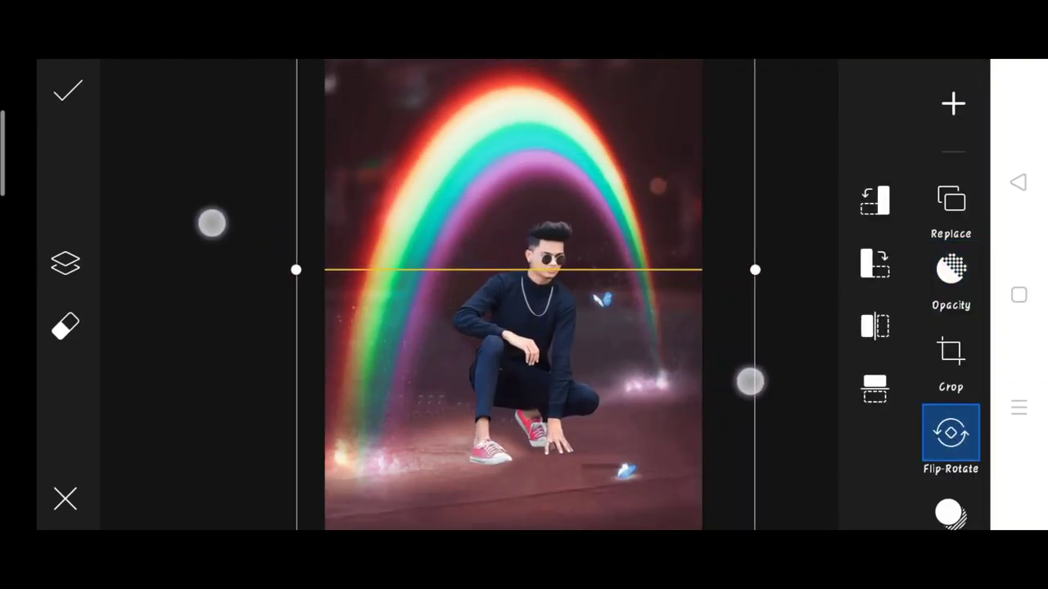
drag(212, 222, 236, 257)
drag(750, 382, 740, 357)
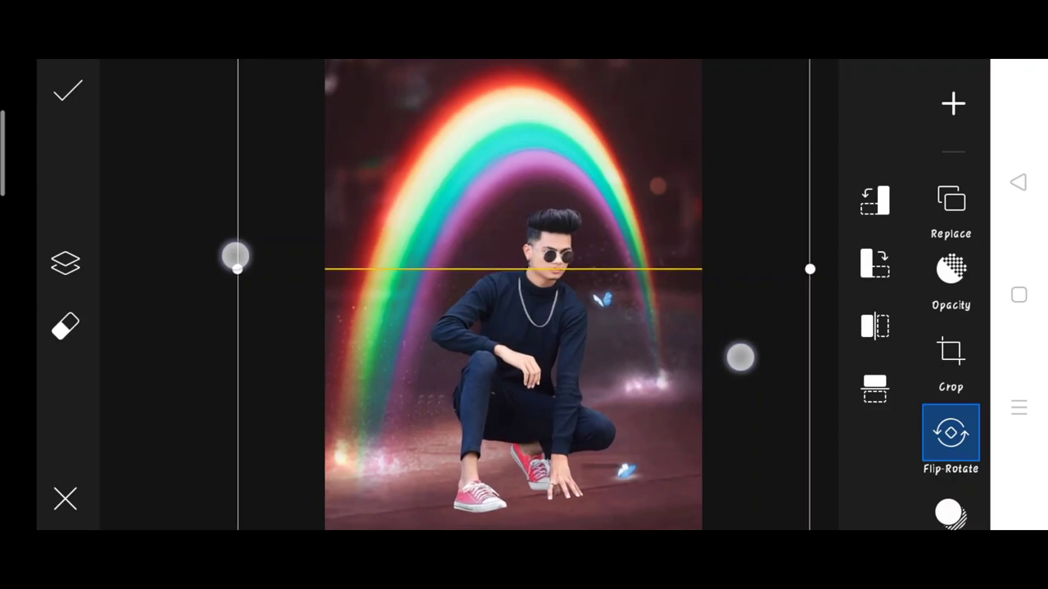
drag(236, 257, 263, 255)
drag(739, 356, 727, 351)
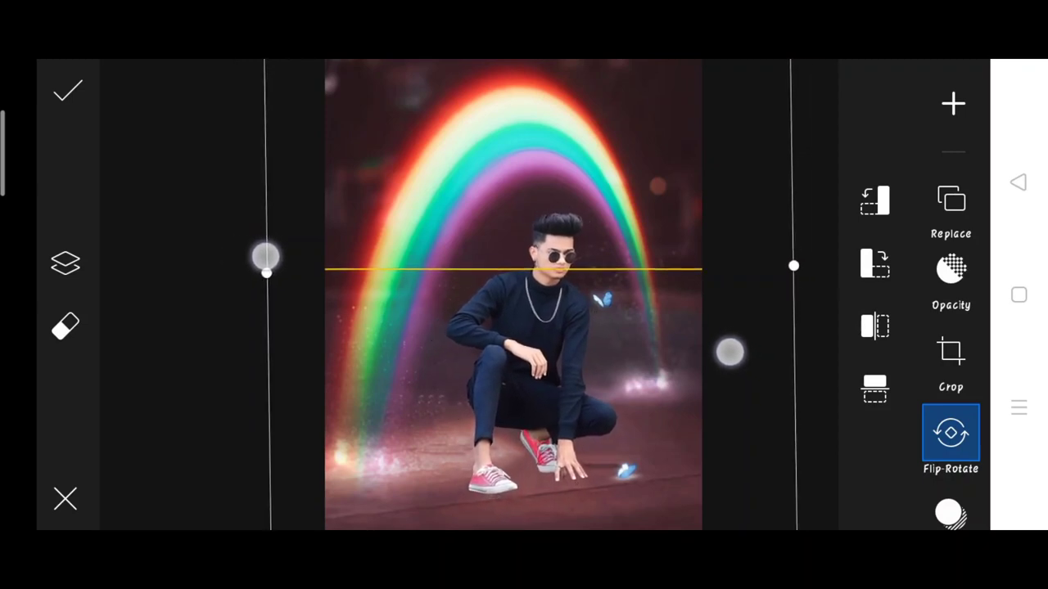
drag(265, 257, 268, 257)
drag(730, 352, 723, 354)
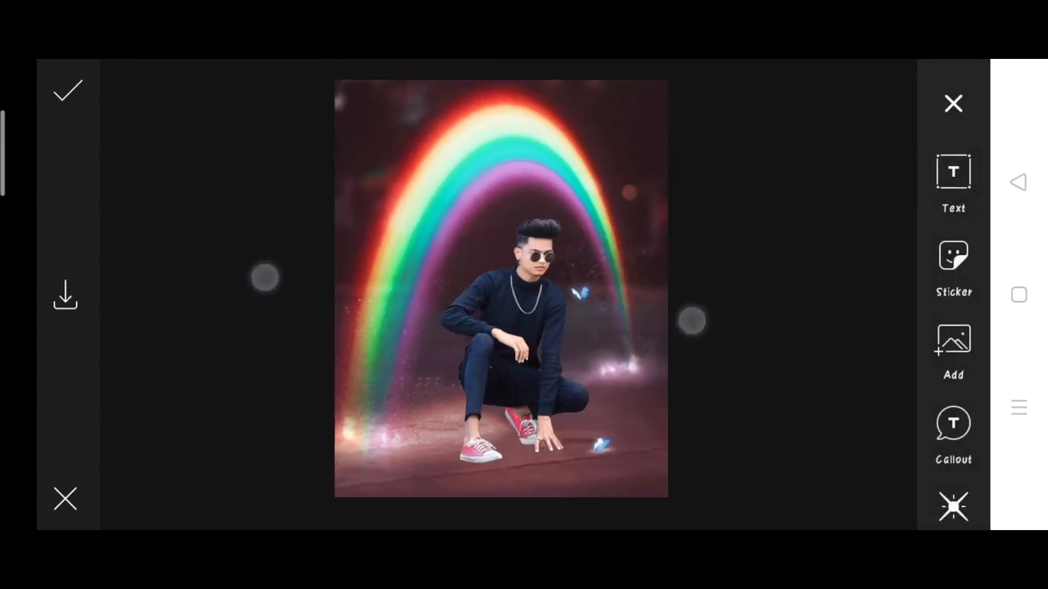
Duplicate the model layer and align the copy exactly over the original.
drag(690, 320, 582, 332)
click(71, 261)
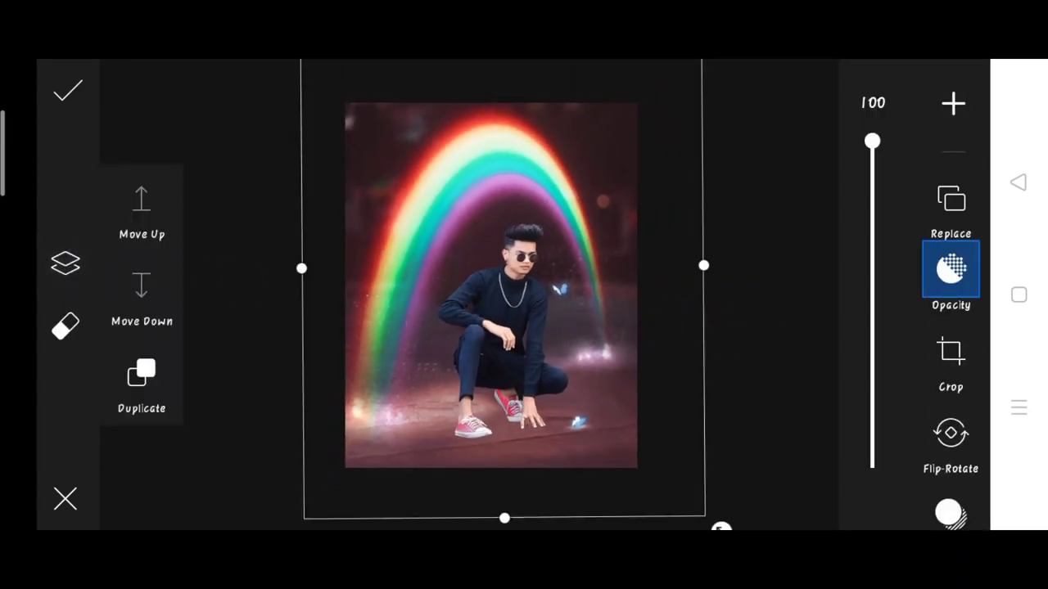
click(142, 376)
drag(654, 351, 637, 329)
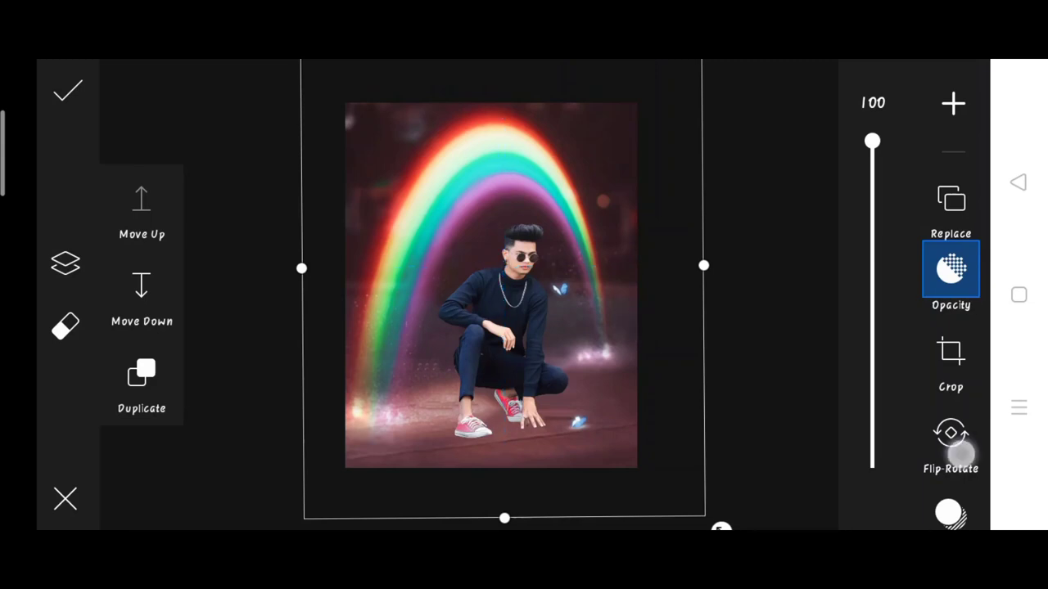
Apply the Black & White colour filter to the copy with its amount at zero.
drag(961, 454, 958, 239)
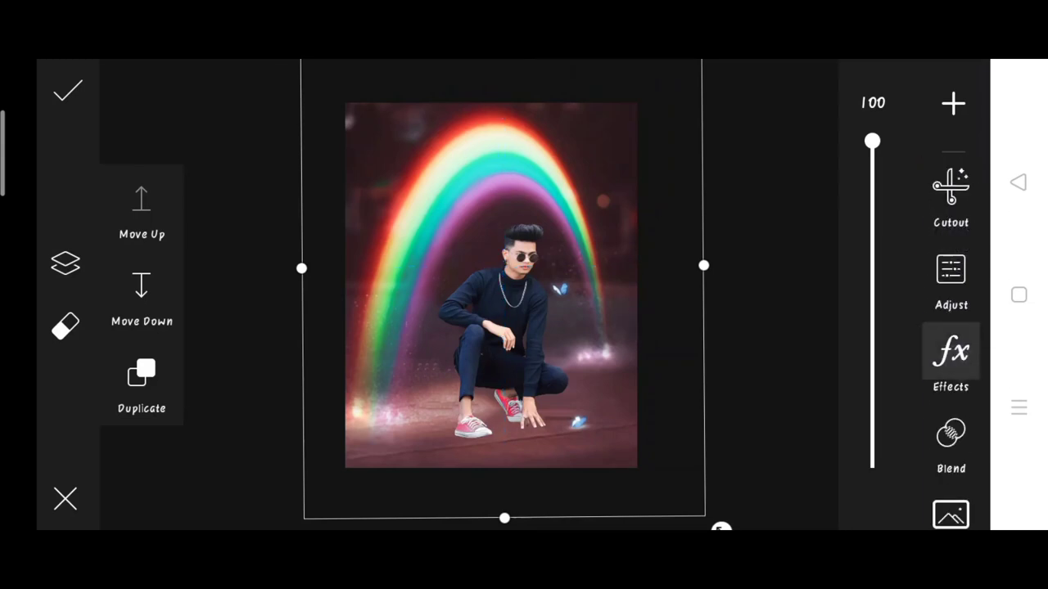
click(950, 352)
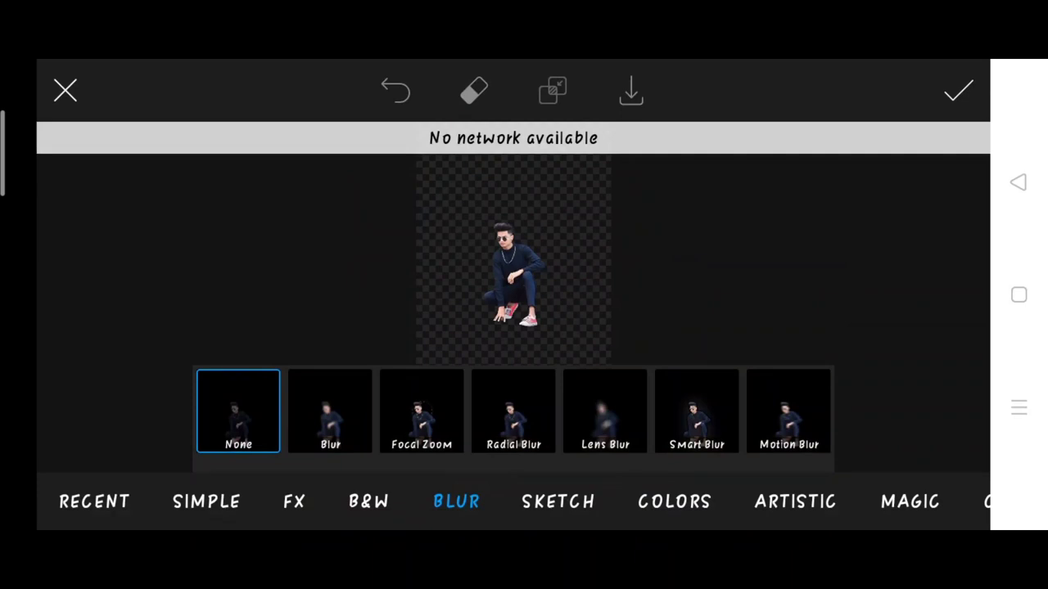
drag(890, 491, 767, 487)
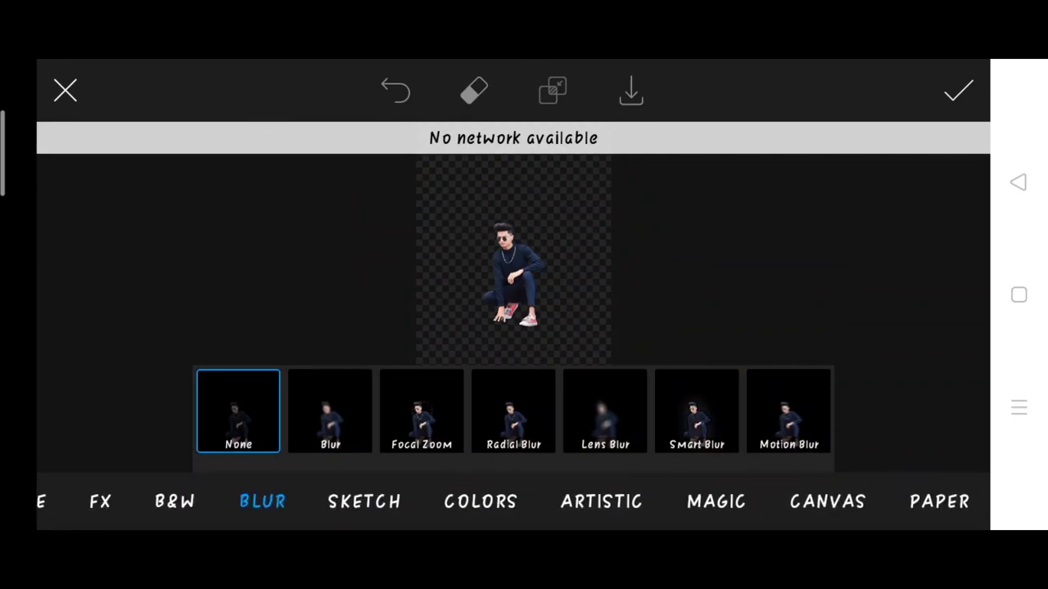
click(483, 514)
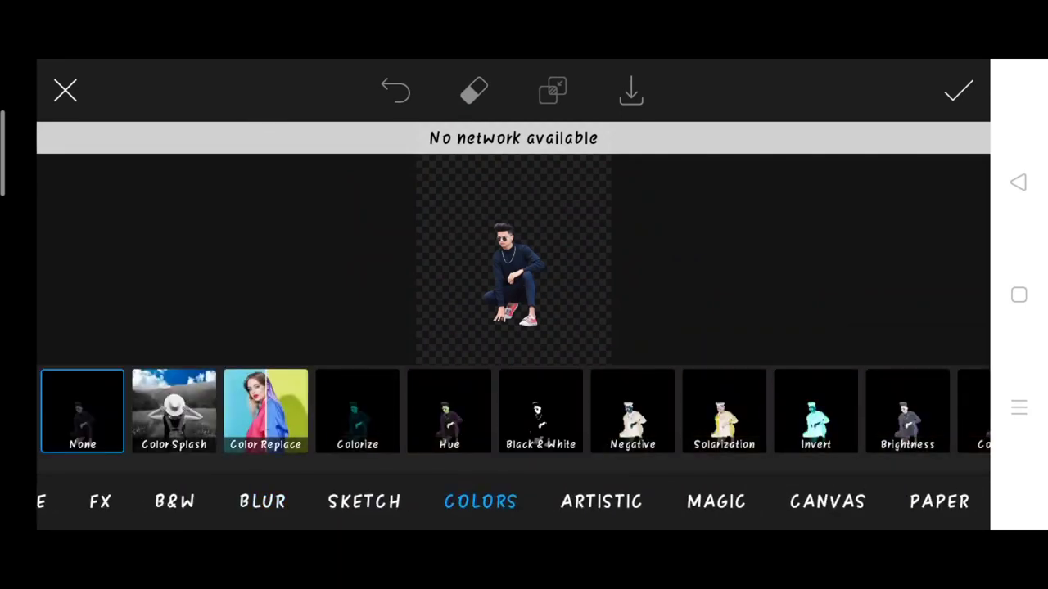
click(559, 421)
click(559, 414)
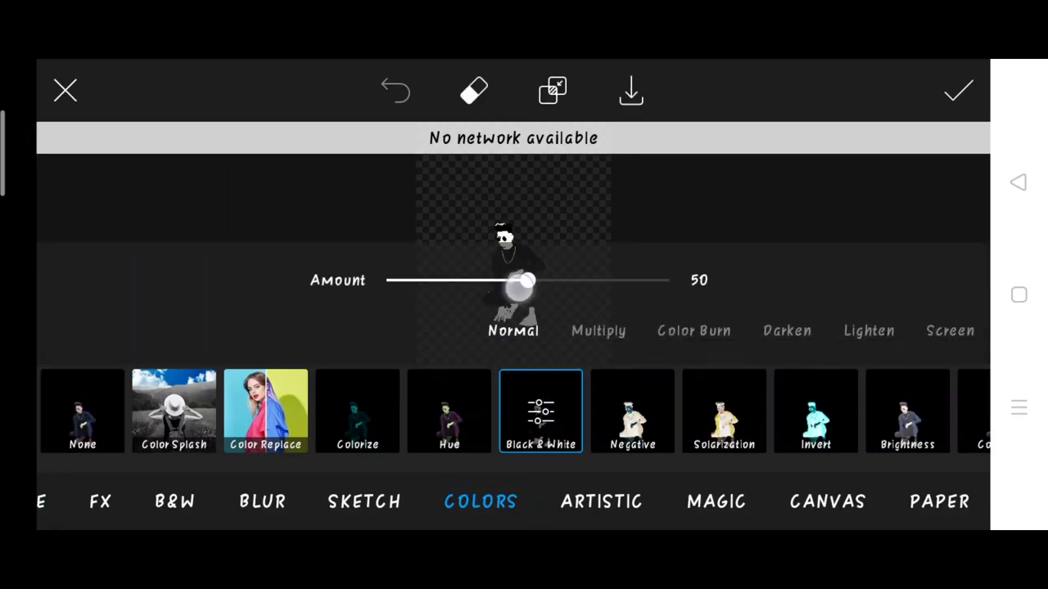
drag(524, 282, 387, 280)
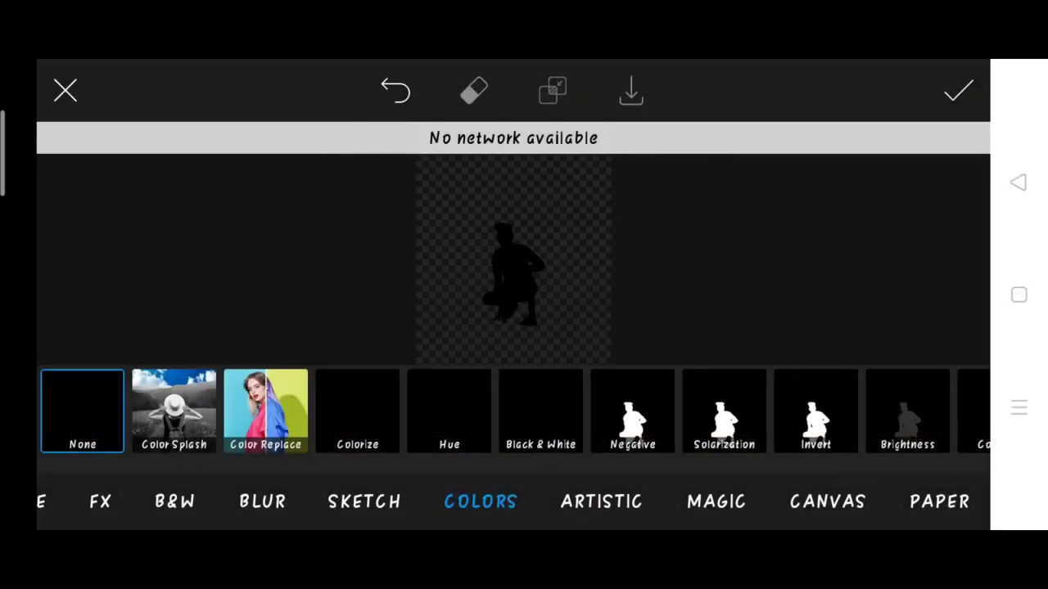
Turn the copy into a white silhouette, then colorize it pink.
click(632, 411)
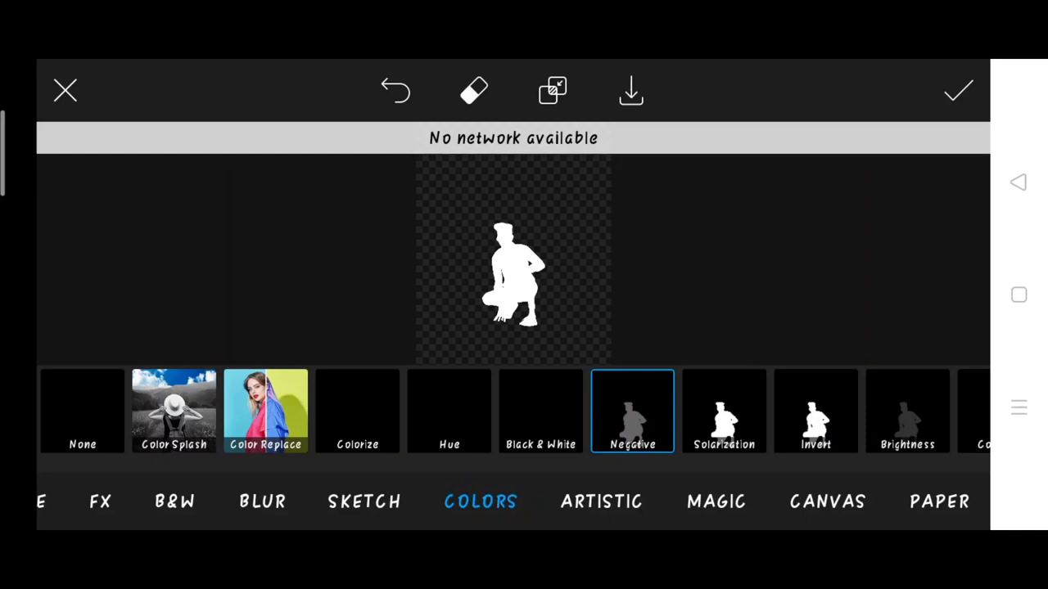
click(82, 410)
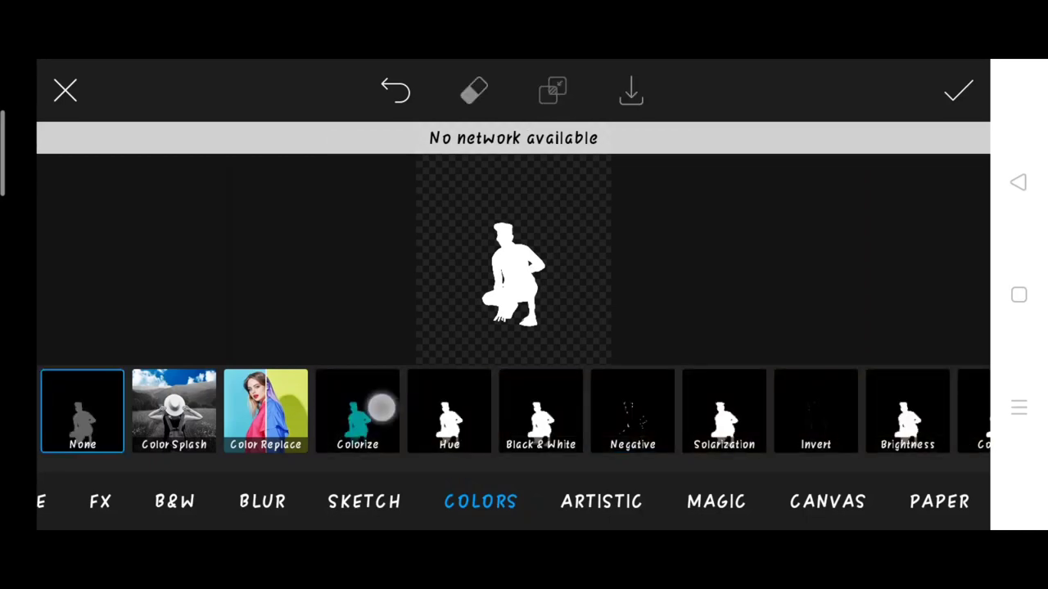
click(381, 407)
mouse_move(704, 281)
mouse_down()
mouse_move(641, 340)
mouse_move(832, 360)
mouse_up()
Apply the pink effect and set up a small, soft, low-opacity Restore brush.
click(958, 90)
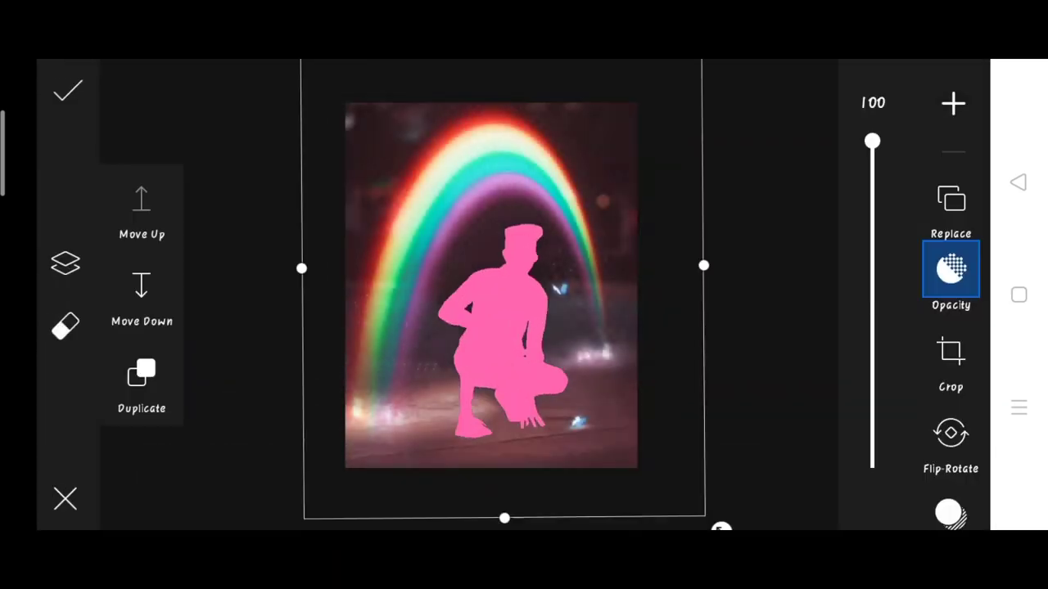
click(63, 332)
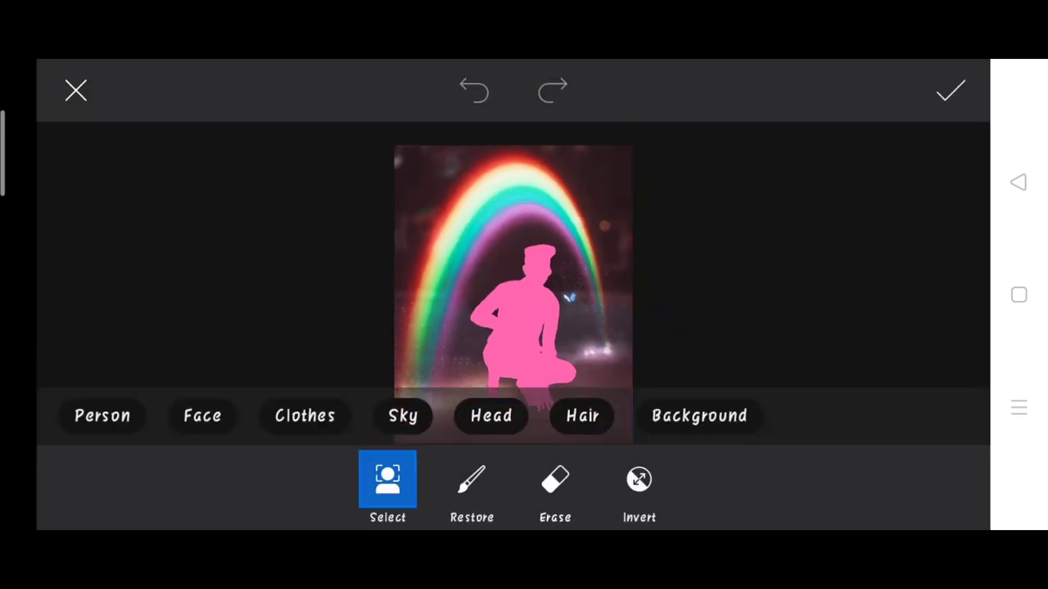
click(639, 483)
click(473, 483)
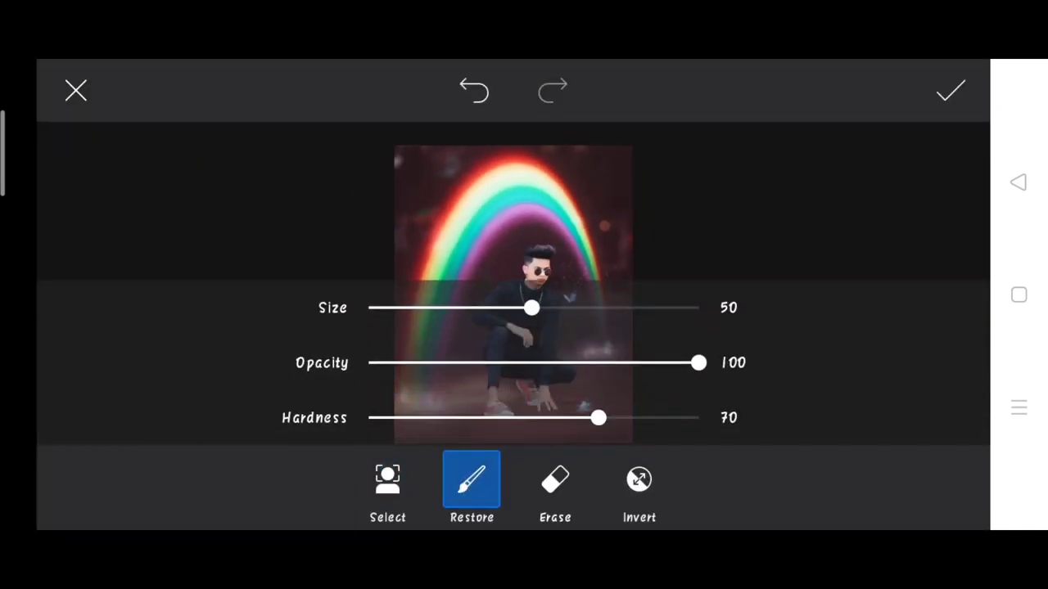
mouse_move(532, 307)
mouse_down()
mouse_move(434, 307)
mouse_move(462, 308)
mouse_up()
drag(697, 362, 588, 363)
drag(598, 417, 503, 418)
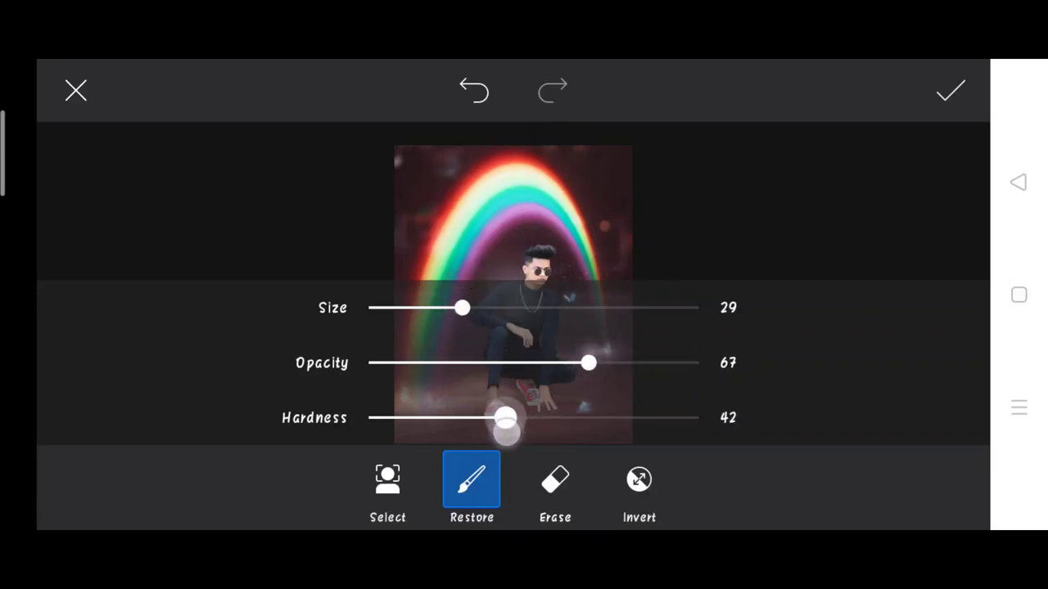
drag(462, 308, 491, 307)
Zoom in on the model and make the Restore brush much larger.
scroll(520, 311, up, 2)
scroll(519, 311, up, 3)
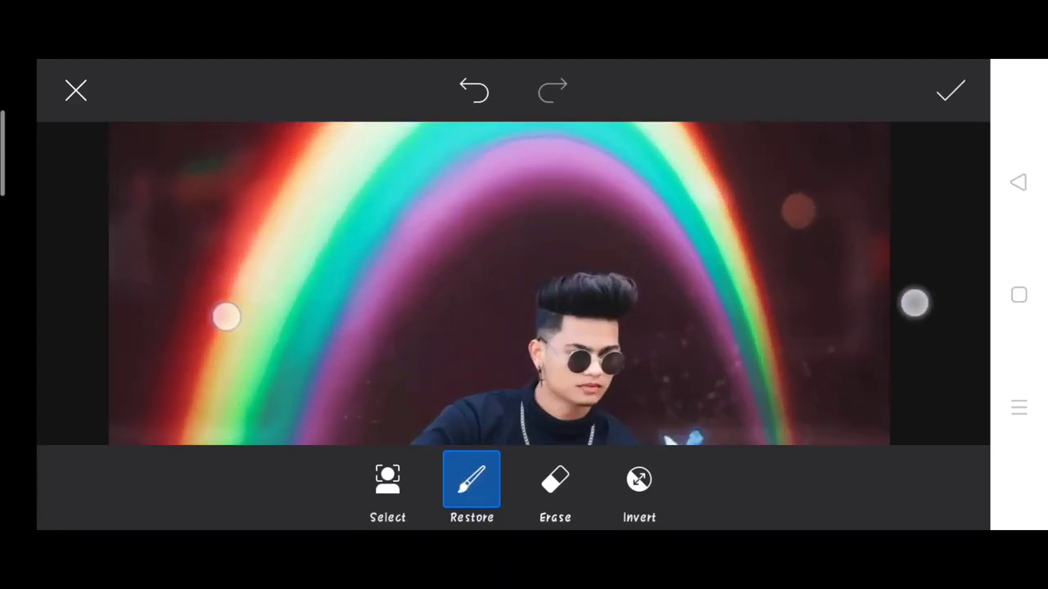
scroll(573, 279, up, 3)
scroll(498, 251, up, 3)
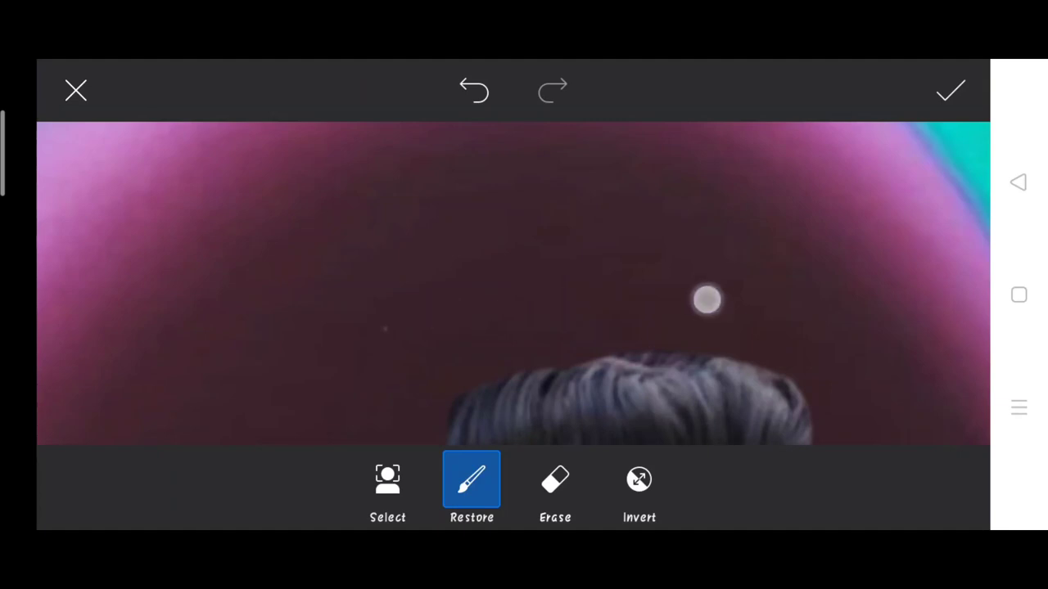
click(471, 479)
drag(491, 306, 584, 311)
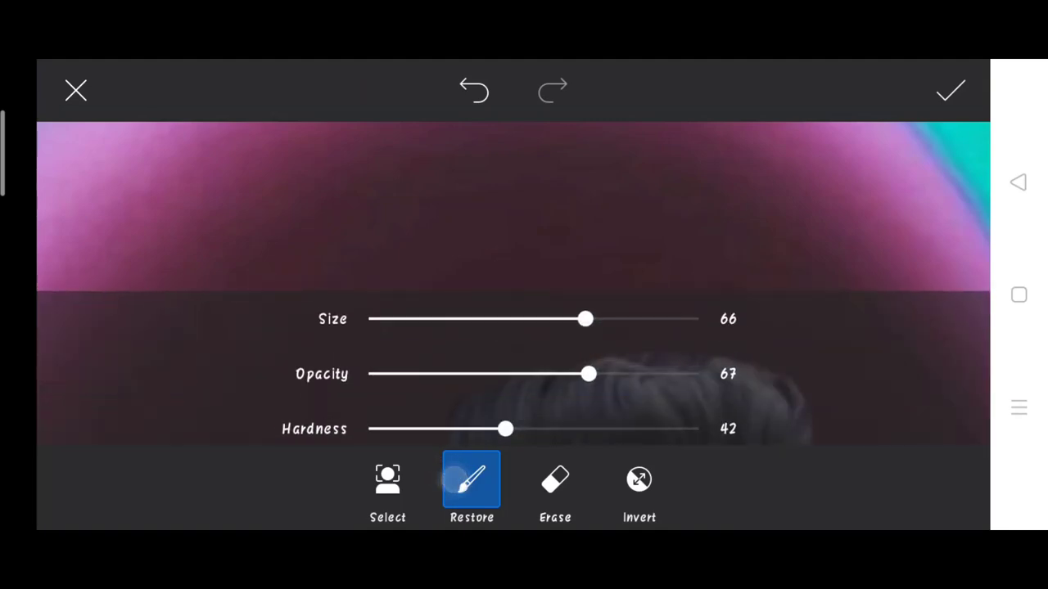
Restore edges around the hair, face, earring, shirt and arm, undoing a stray stroke.
drag(864, 329, 762, 243)
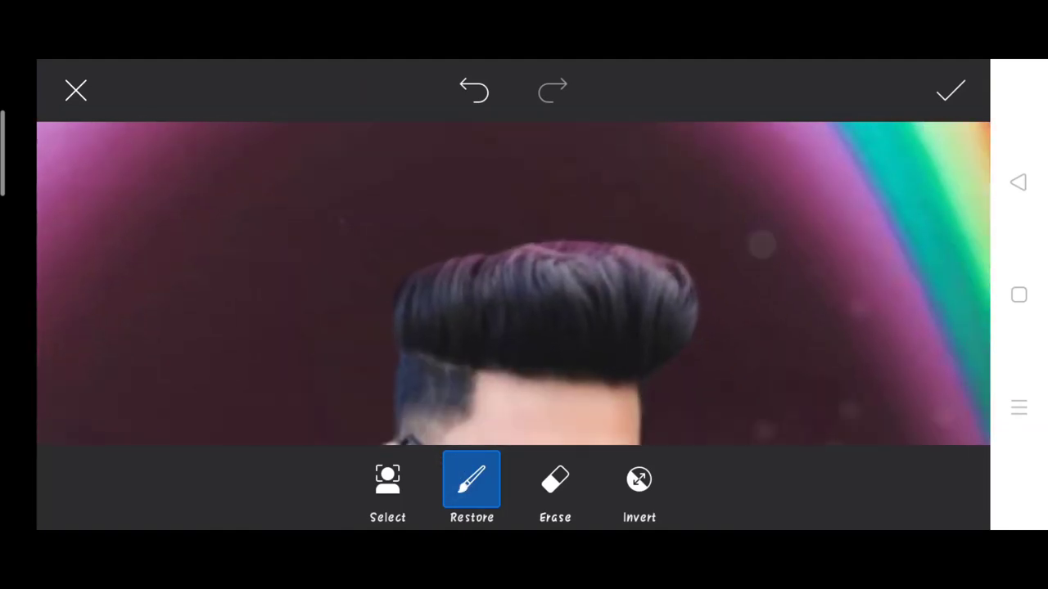
drag(544, 311, 646, 205)
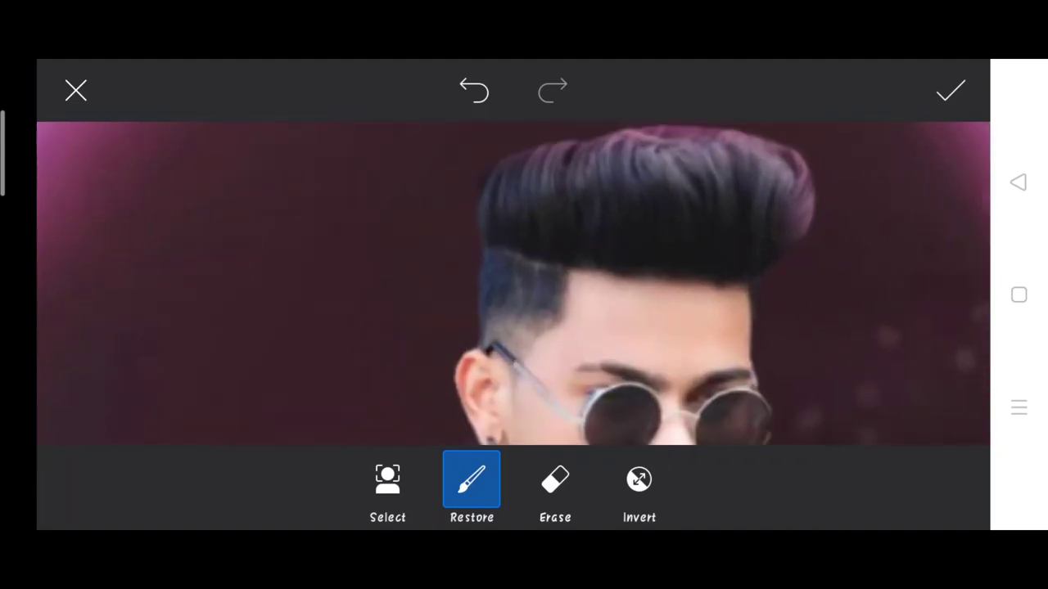
drag(418, 198, 426, 205)
drag(193, 239, 490, 264)
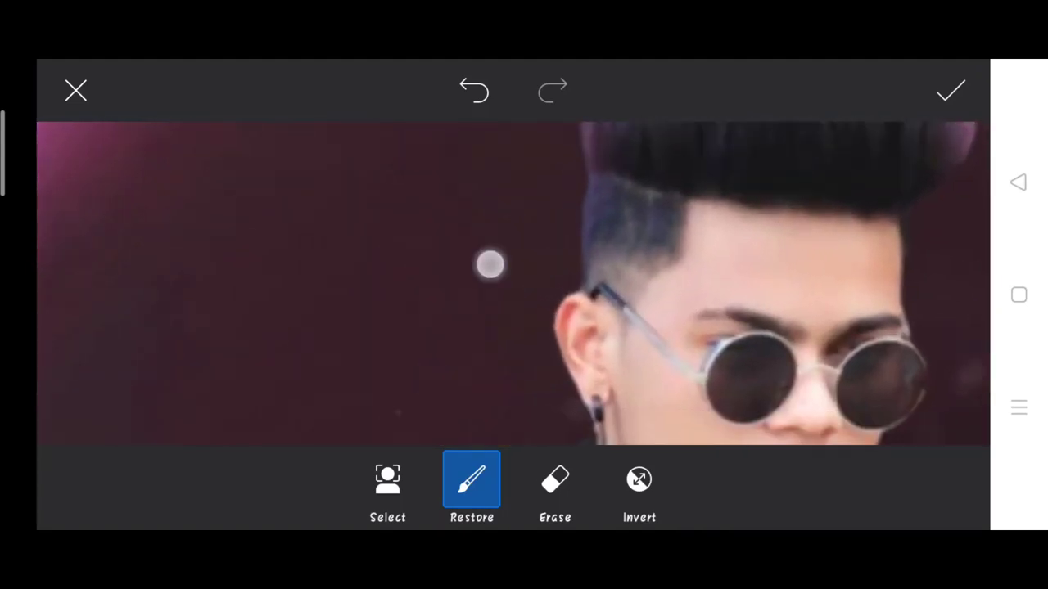
drag(425, 339, 589, 281)
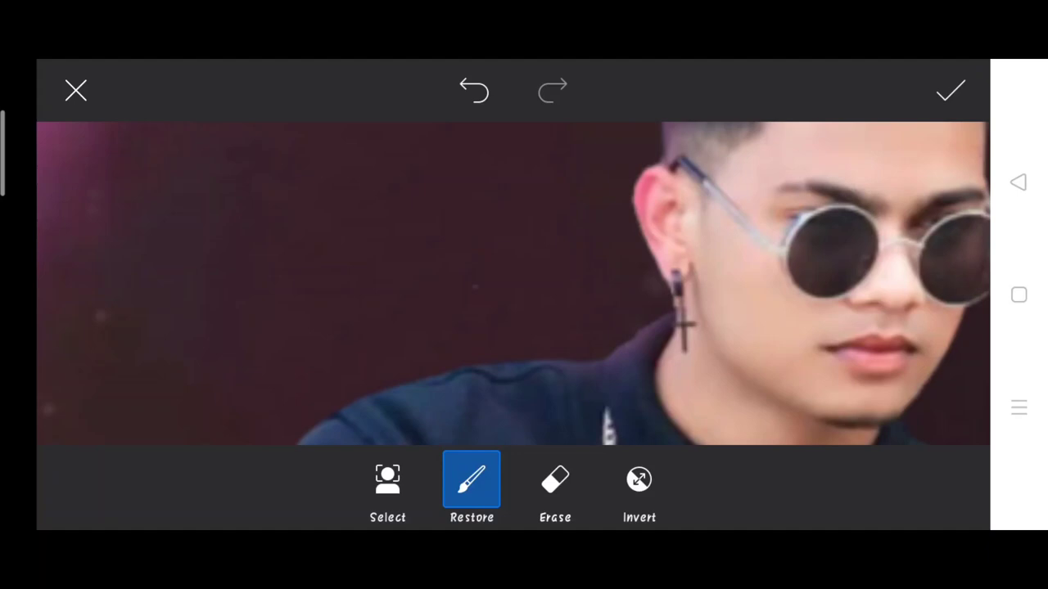
drag(426, 327, 597, 241)
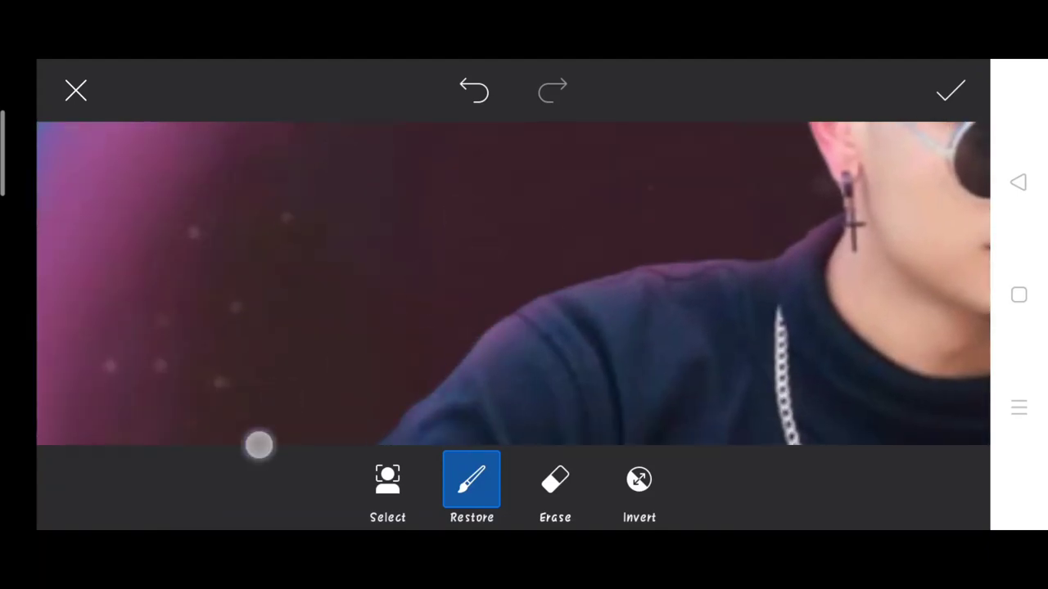
mouse_move(259, 445)
mouse_down()
mouse_move(271, 398)
mouse_move(486, 180)
mouse_move(485, 279)
mouse_up()
click(474, 90)
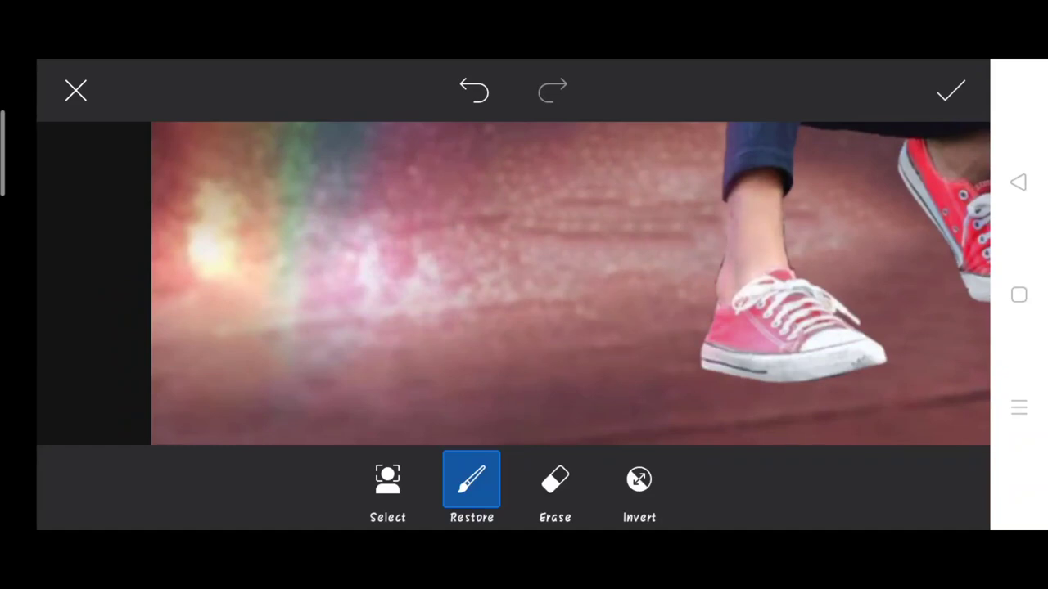
Restore edges from the face and chest down to the hand, knee and red shoe.
mouse_move(867, 273)
mouse_down()
mouse_move(795, 434)
mouse_move(756, 318)
mouse_move(865, 375)
mouse_up()
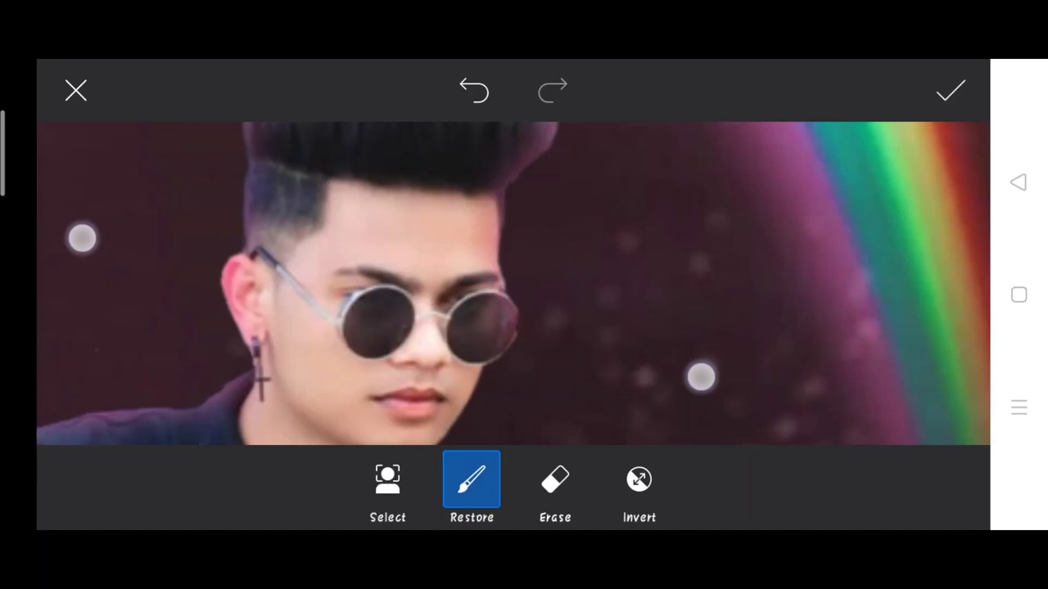
drag(698, 374, 698, 276)
drag(627, 382, 643, 311)
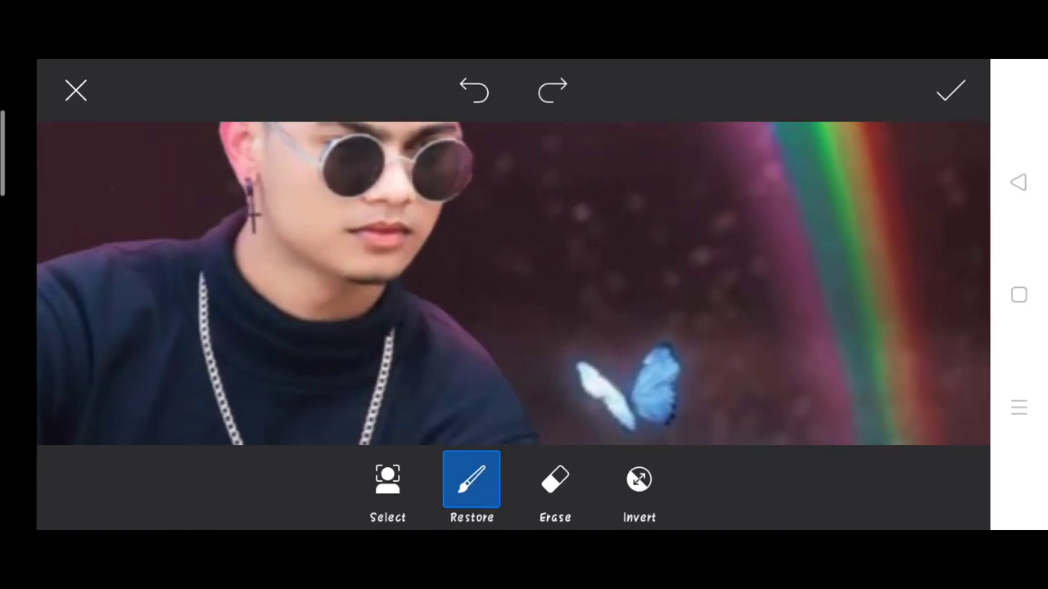
click(473, 90)
drag(652, 450, 636, 387)
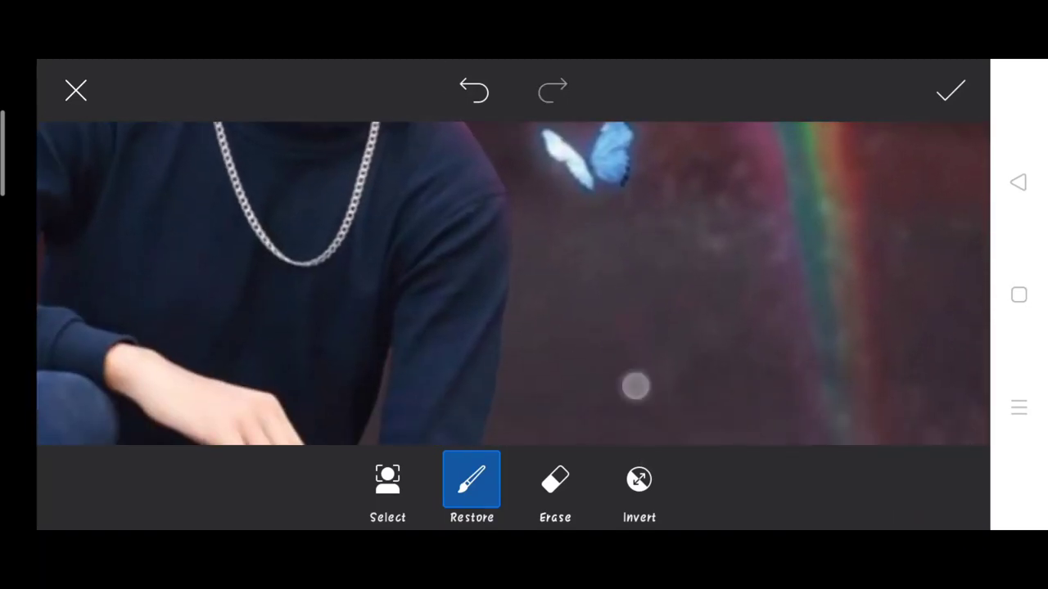
mouse_move(600, 505)
mouse_down()
mouse_move(606, 377)
mouse_move(654, 263)
mouse_up()
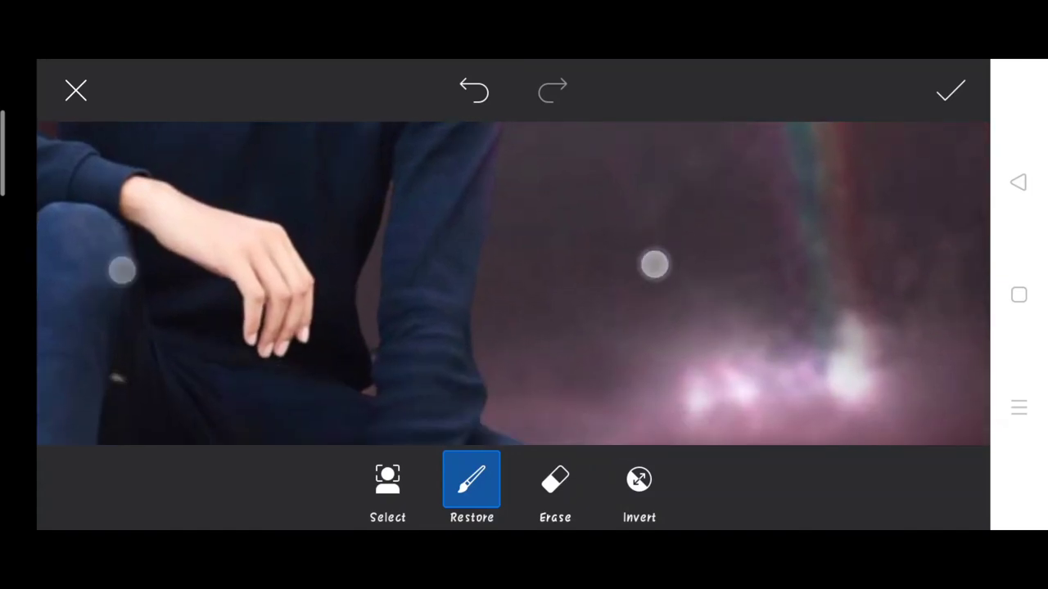
drag(564, 397, 524, 315)
mouse_move(673, 417)
mouse_down()
mouse_move(717, 275)
mouse_move(641, 348)
mouse_up()
Apply the edge touch-ups, duplicate the man's layer, and set the copy to 41% opacity.
click(950, 90)
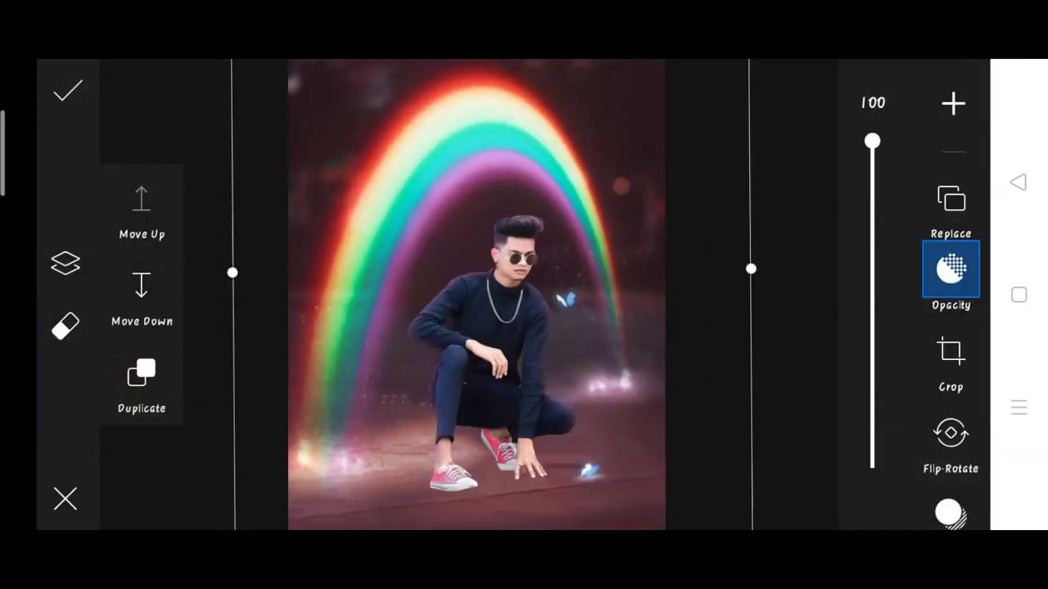
drag(972, 425, 965, 180)
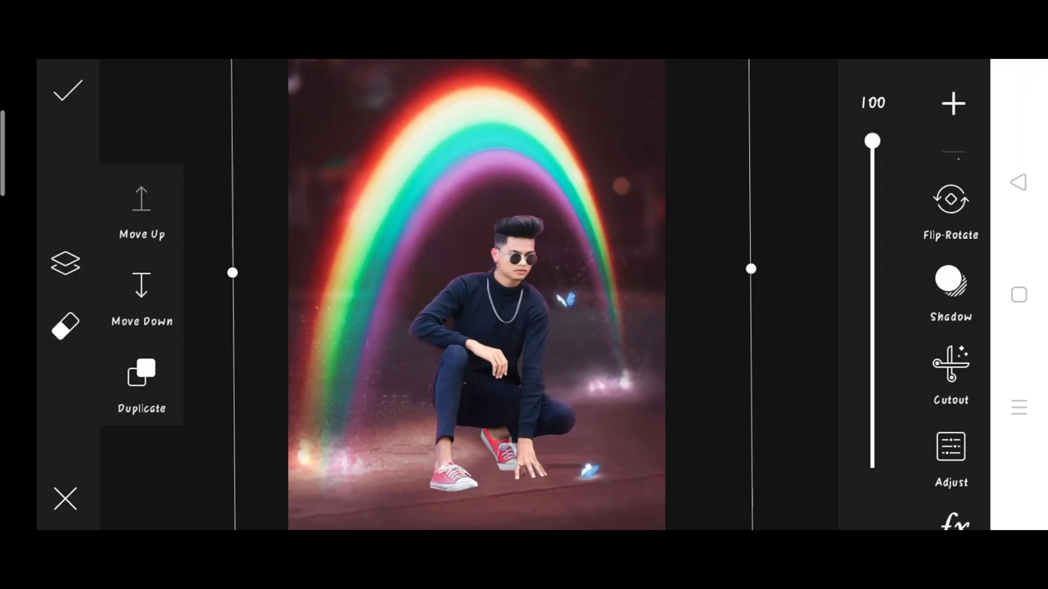
click(142, 376)
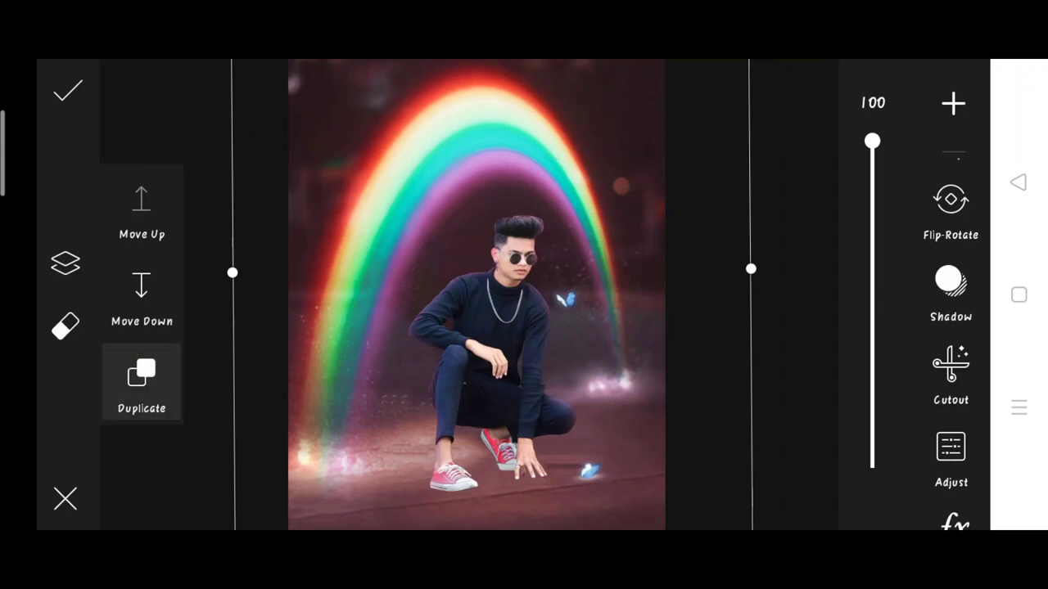
drag(644, 308, 643, 307)
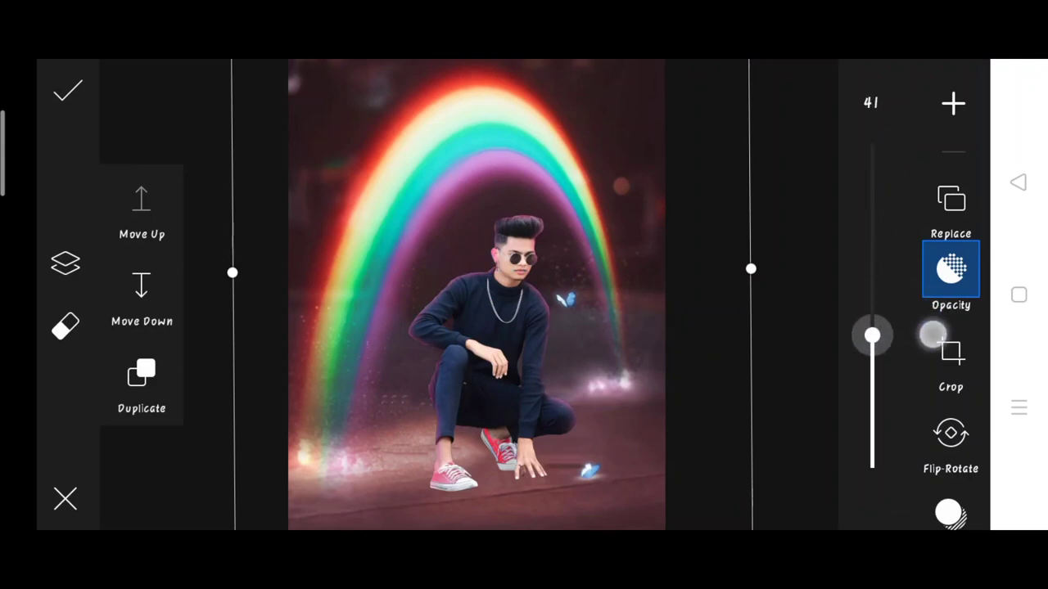
click(802, 354)
Add the plain black image and enlarge it to cover the canvas.
scroll(496, 360, down, 2)
click(947, 347)
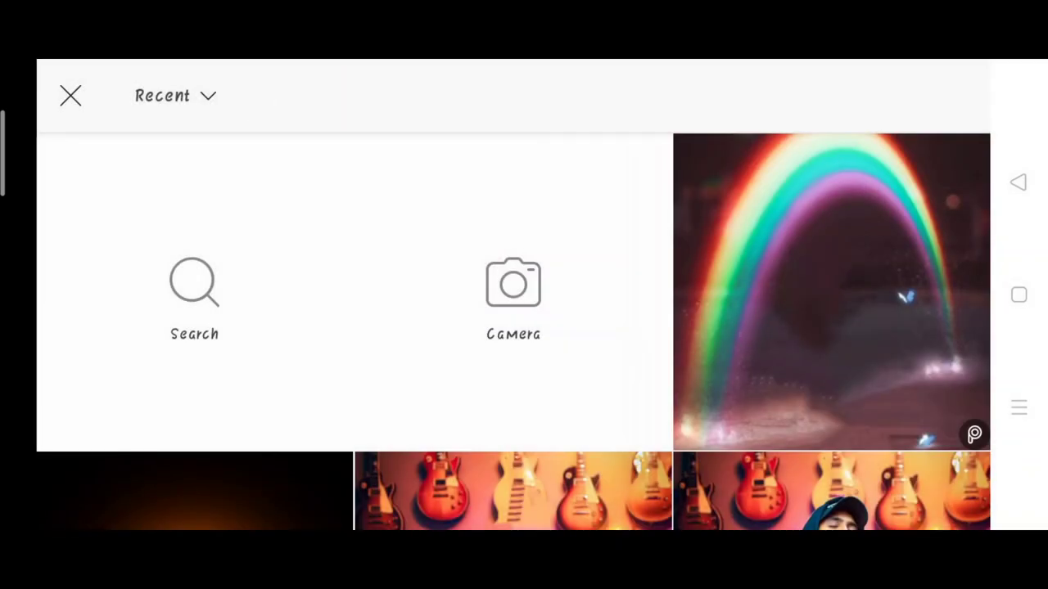
click(830, 290)
scroll(512, 328, down, 3)
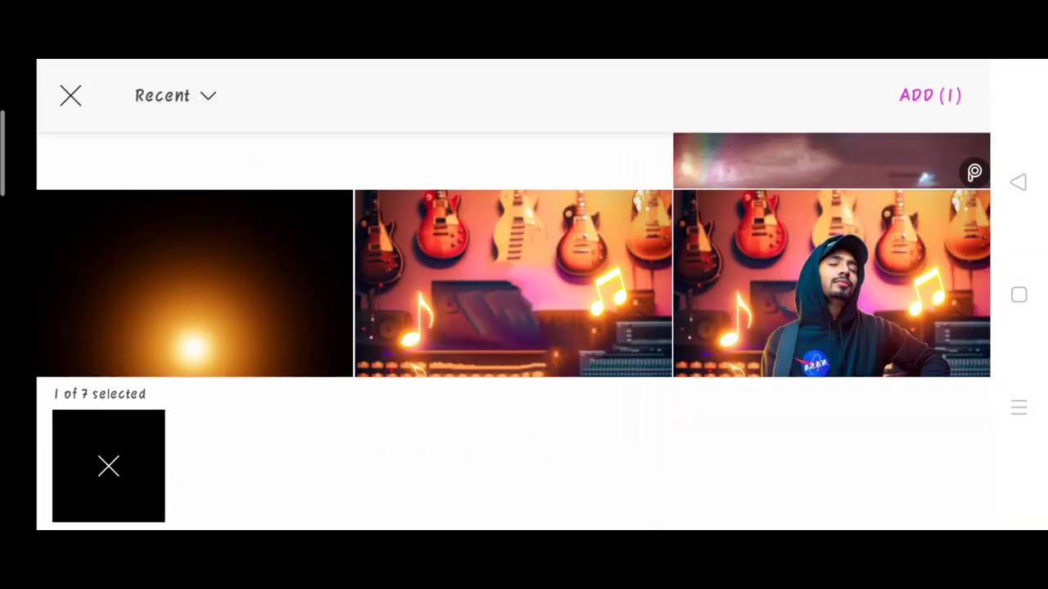
click(939, 107)
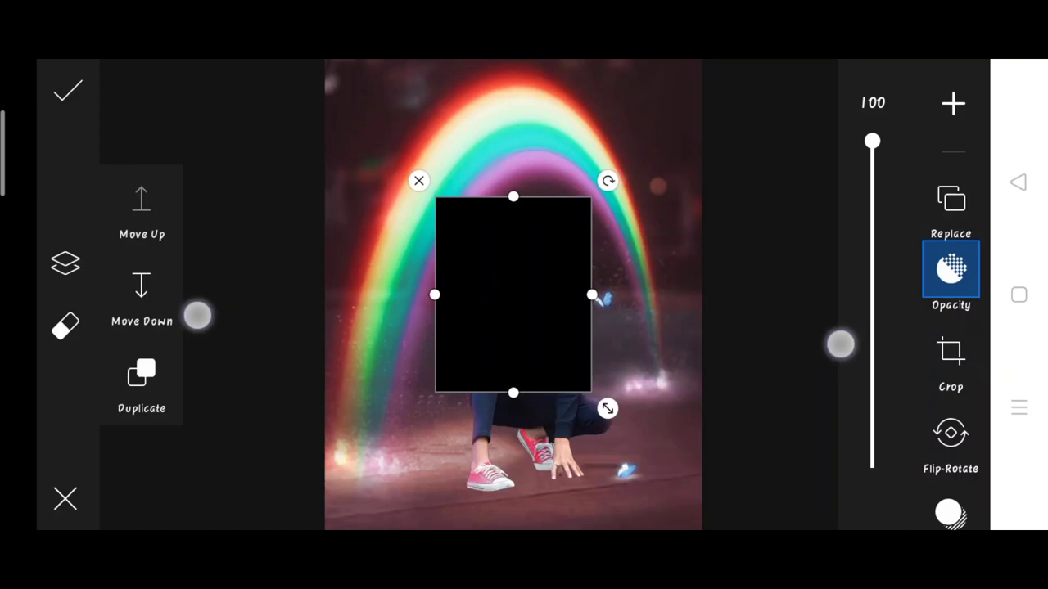
drag(580, 379, 750, 491)
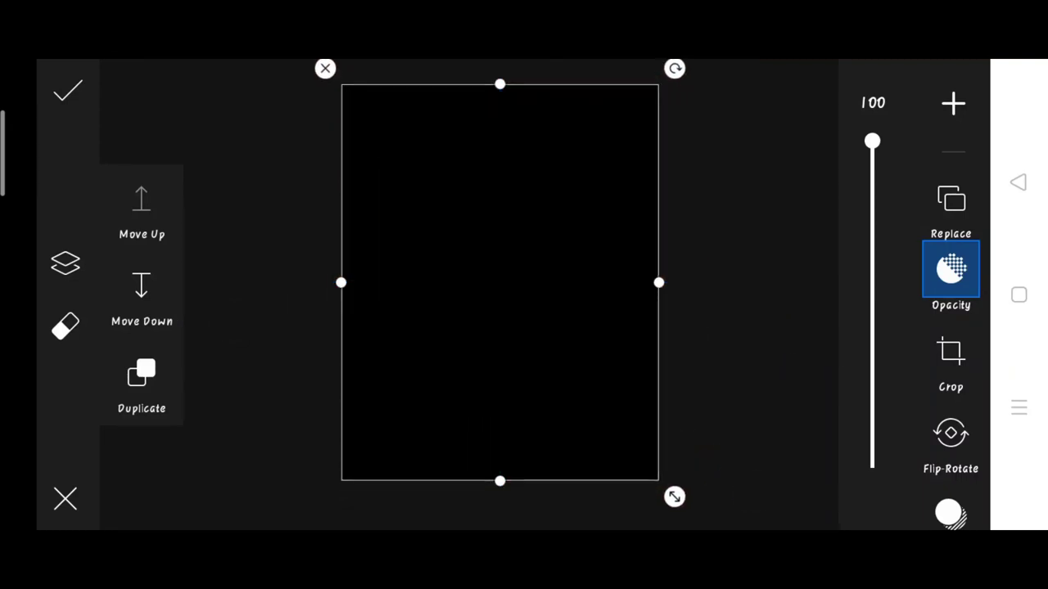
Invert the black layer's mask and set the Restore brush to size 26, opacity 55, hardness 44.
click(57, 343)
click(636, 491)
click(471, 483)
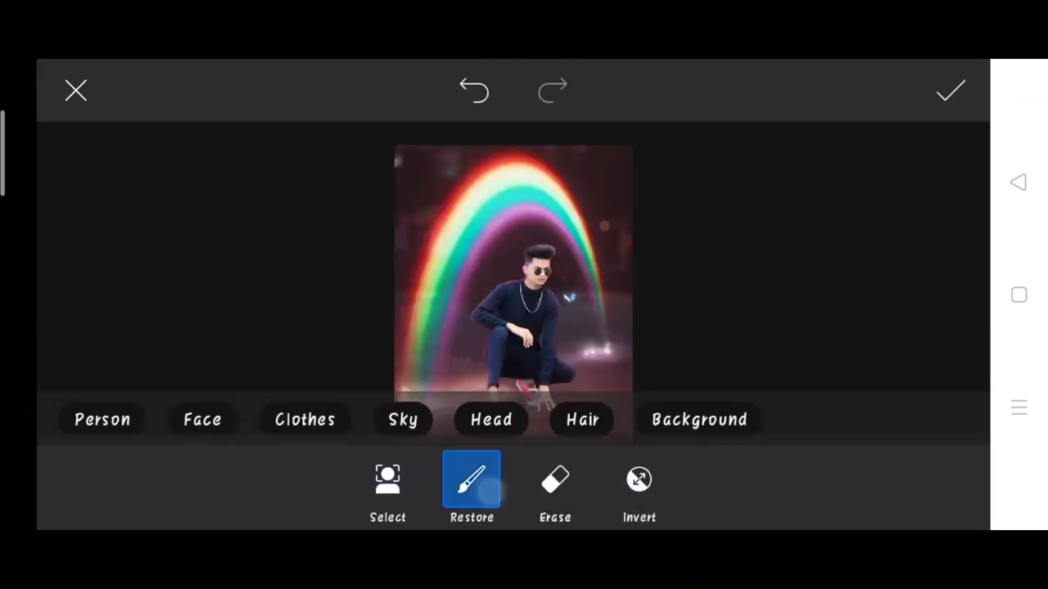
mouse_move(449, 313)
mouse_down()
mouse_move(464, 341)
mouse_move(494, 360)
mouse_up()
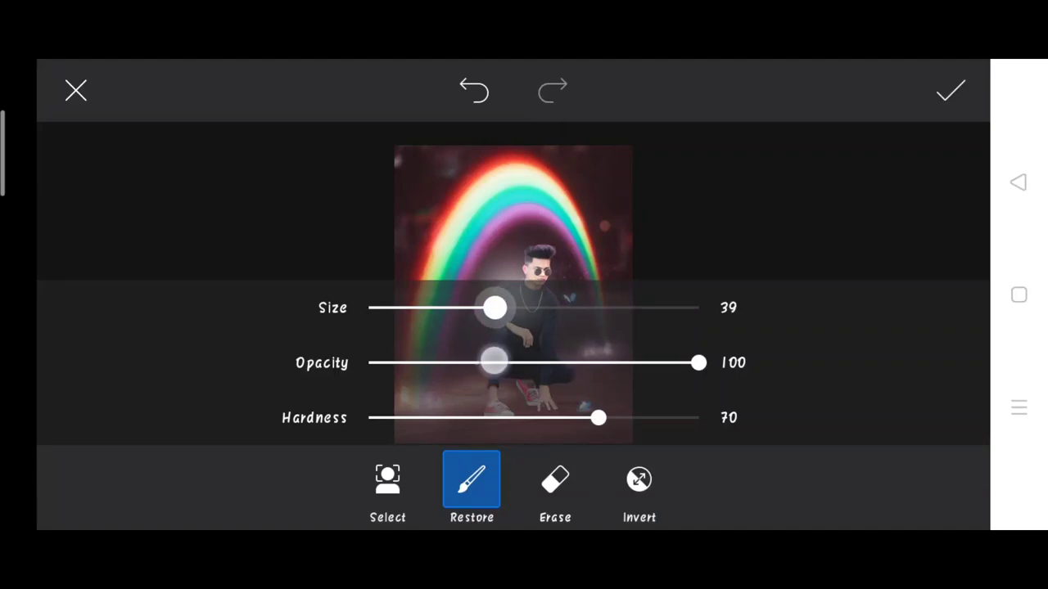
drag(595, 418, 513, 419)
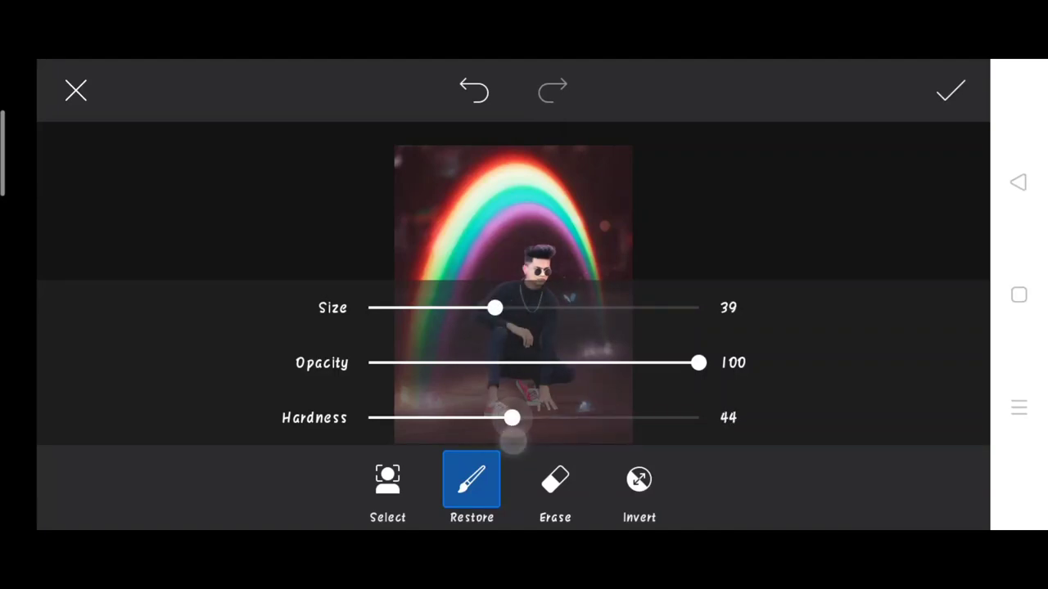
drag(698, 362, 554, 362)
drag(495, 308, 452, 308)
click(468, 477)
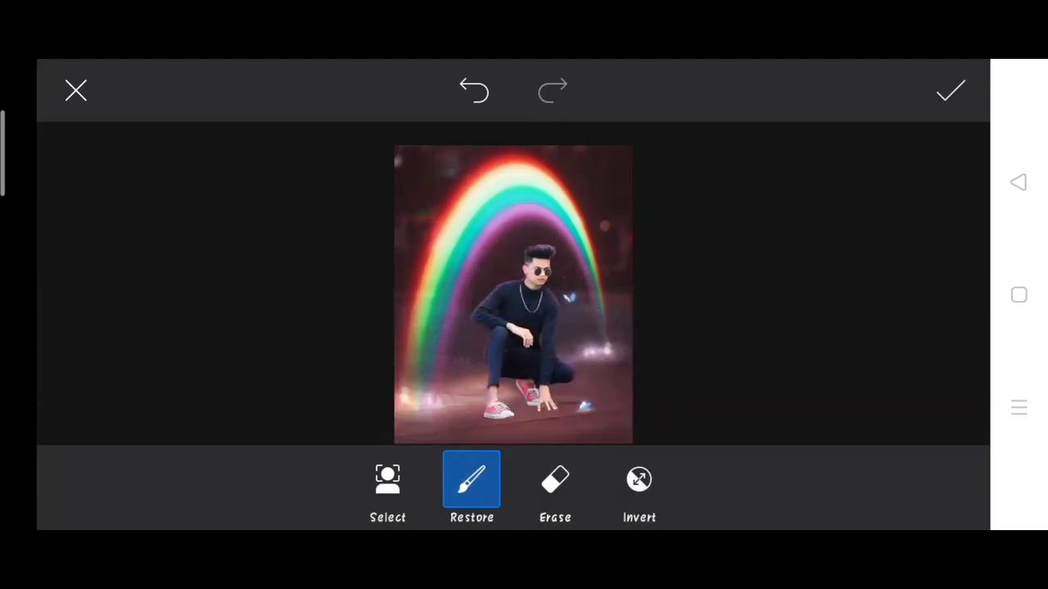
Paint a soft shadow under both shoes and the hand, then apply the mask.
scroll(514, 294, up, 5)
scroll(556, 257, up, 5)
scroll(523, 311, up, 5)
scroll(494, 350, up, 2)
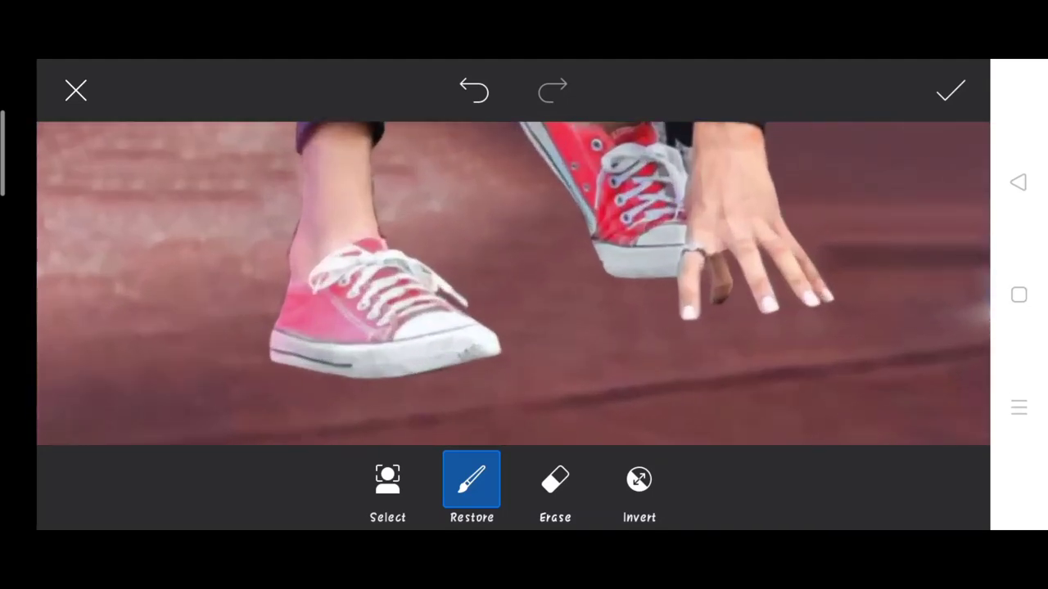
drag(282, 360, 489, 349)
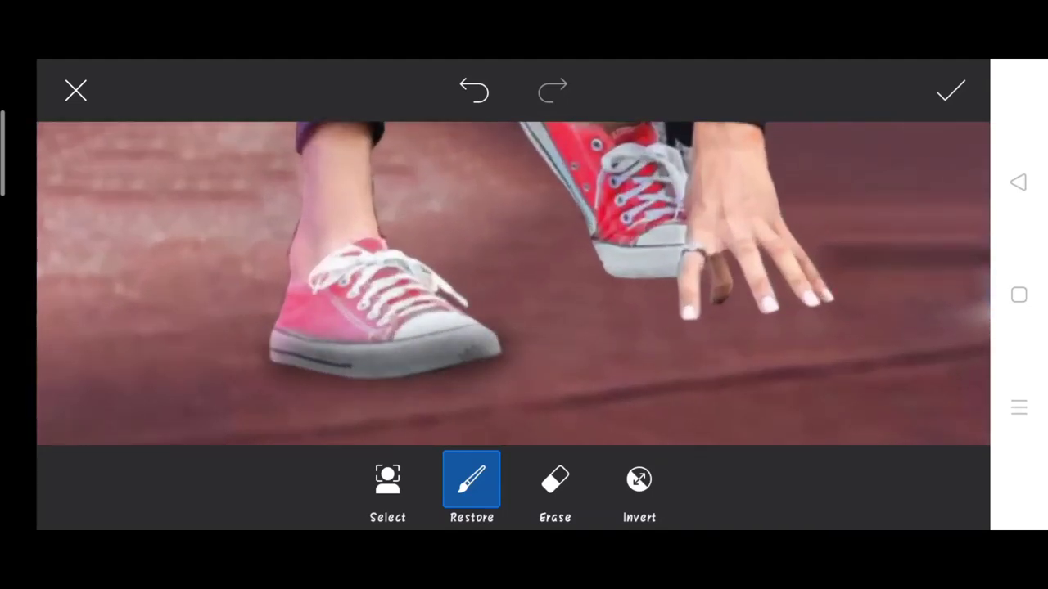
mouse_move(565, 197)
mouse_down()
mouse_move(606, 262)
mouse_move(729, 270)
mouse_up()
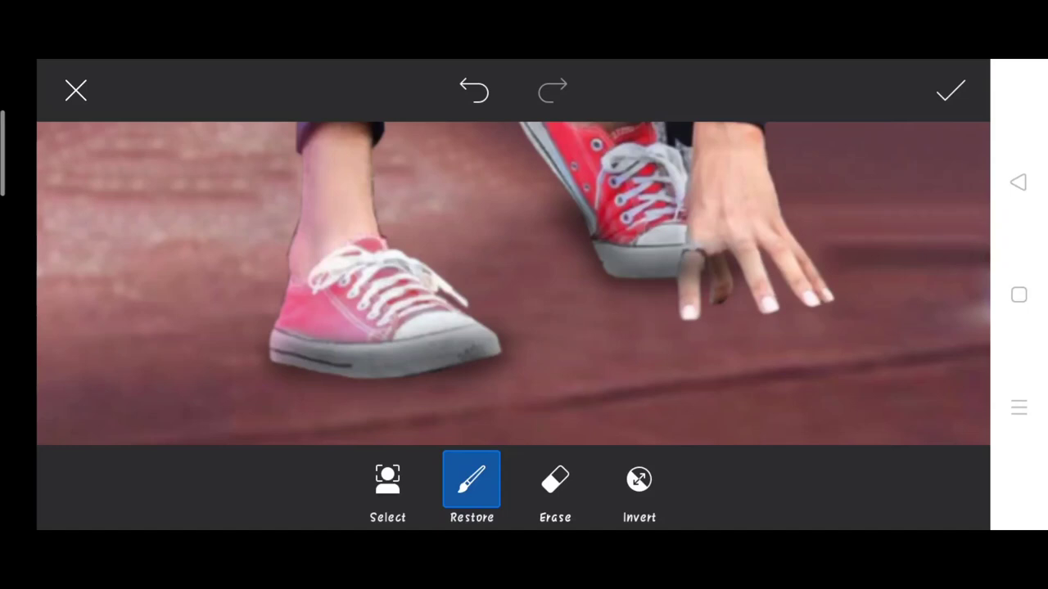
mouse_move(409, 271)
mouse_down()
mouse_move(444, 316)
mouse_move(654, 246)
mouse_move(446, 360)
mouse_up()
click(474, 87)
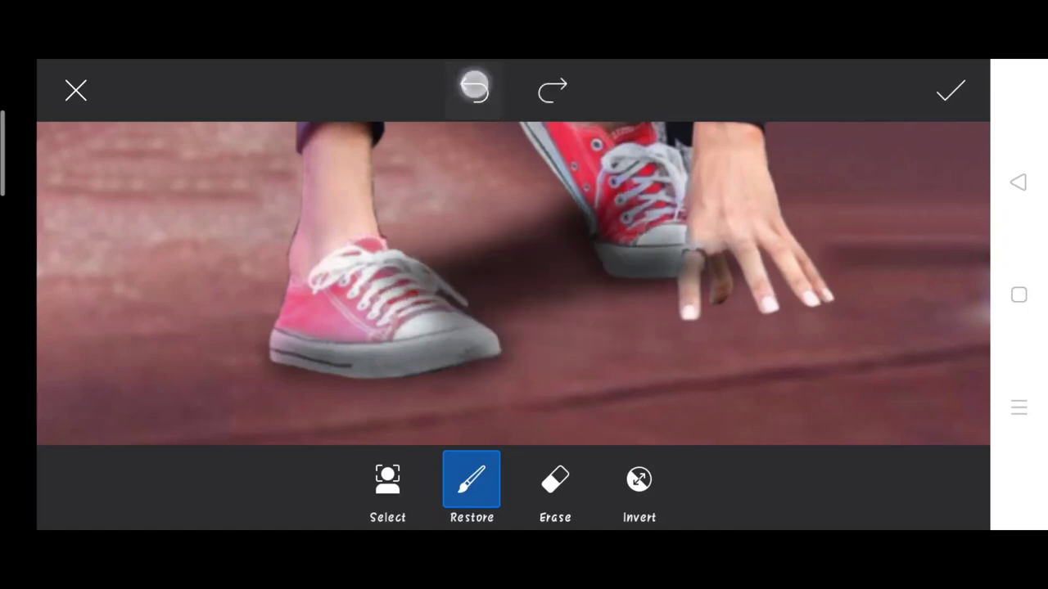
mouse_move(646, 238)
mouse_down()
mouse_move(466, 311)
mouse_move(487, 283)
mouse_up()
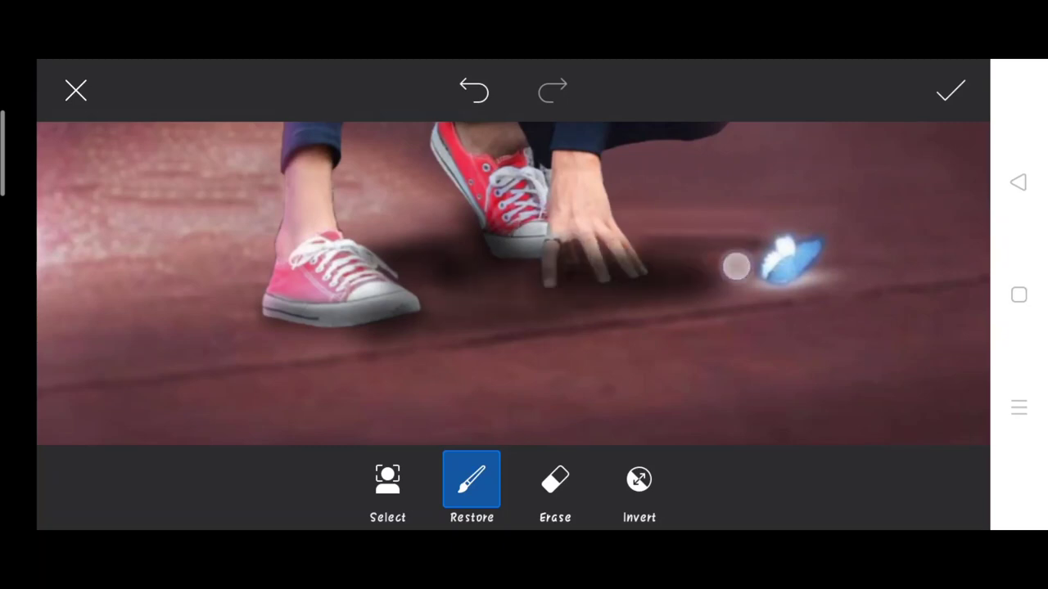
mouse_move(498, 273)
mouse_down()
mouse_move(418, 285)
mouse_move(426, 315)
mouse_up()
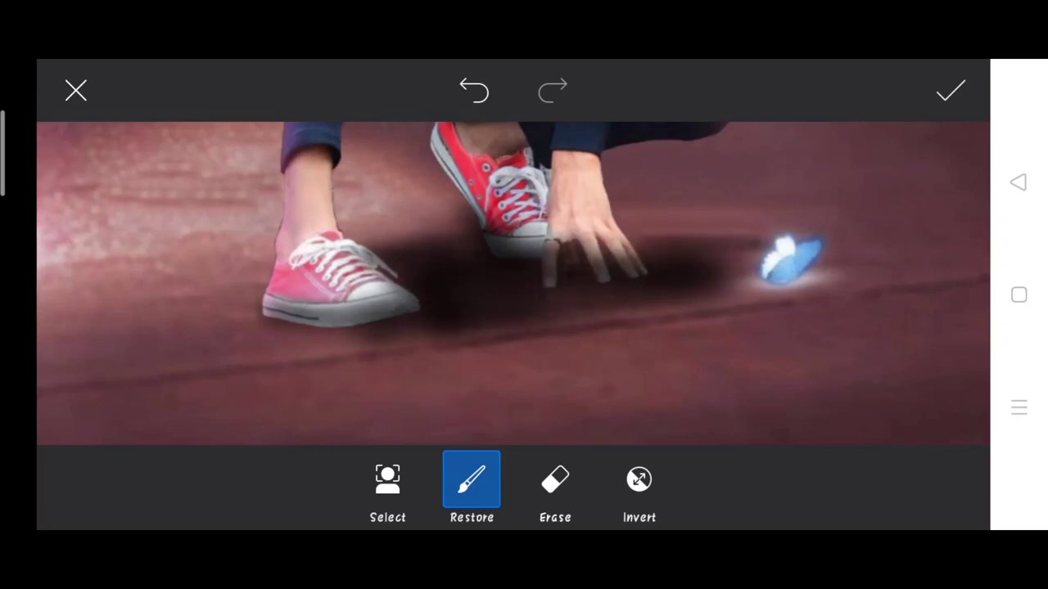
click(951, 90)
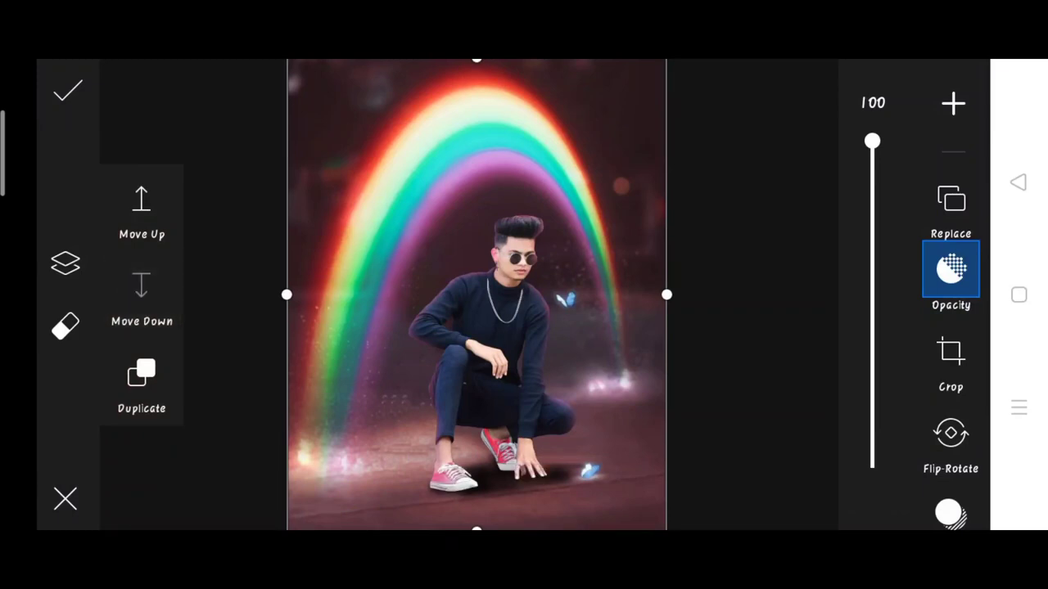
Fade the shadow layer to about 46% opacity, apply all layers, and open Effects.
drag(872, 141, 882, 357)
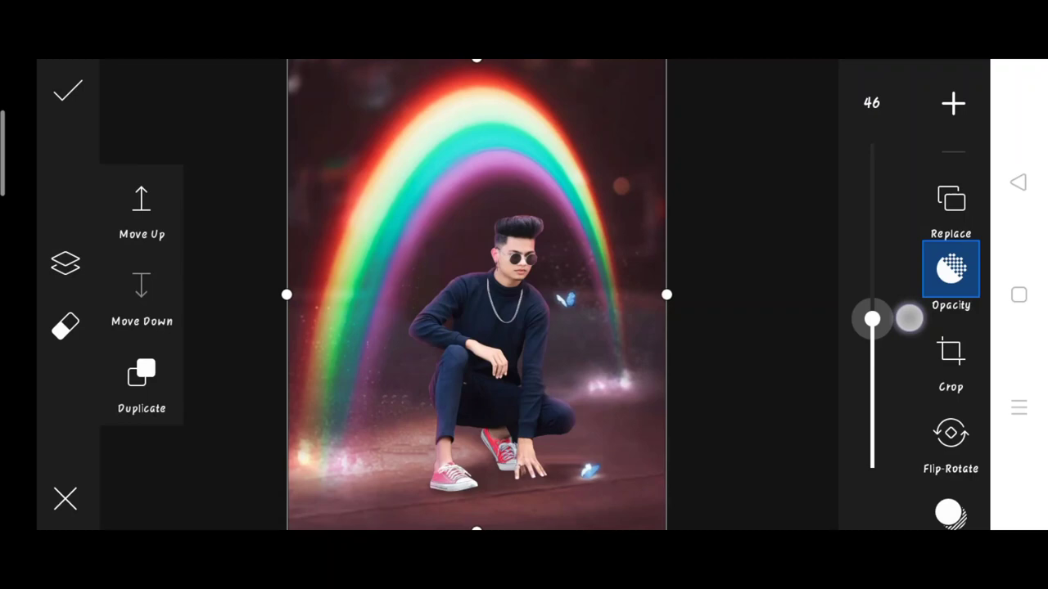
click(68, 90)
scroll(491, 299, down, 1)
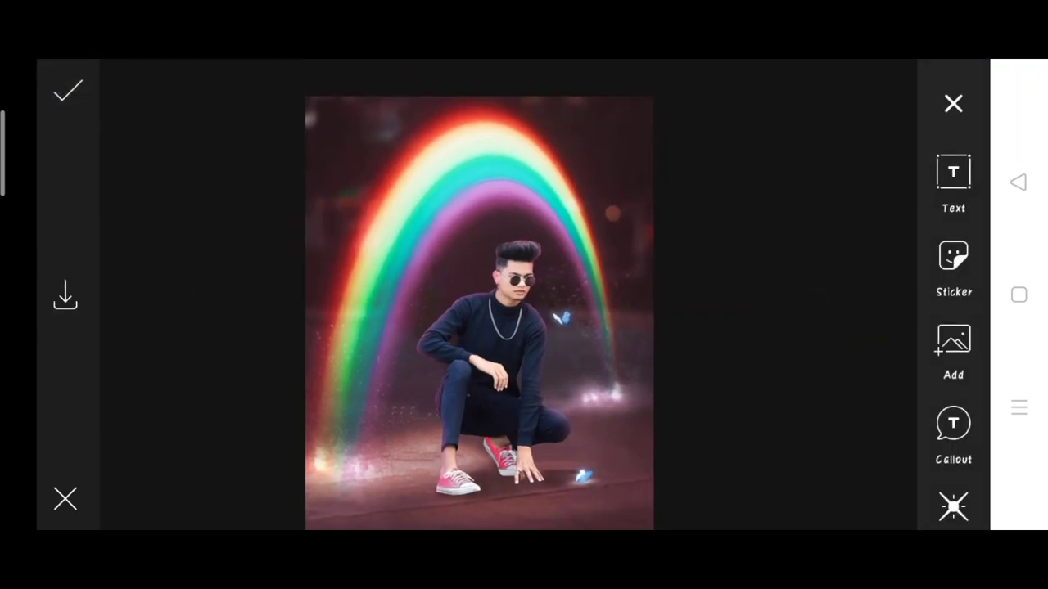
click(68, 90)
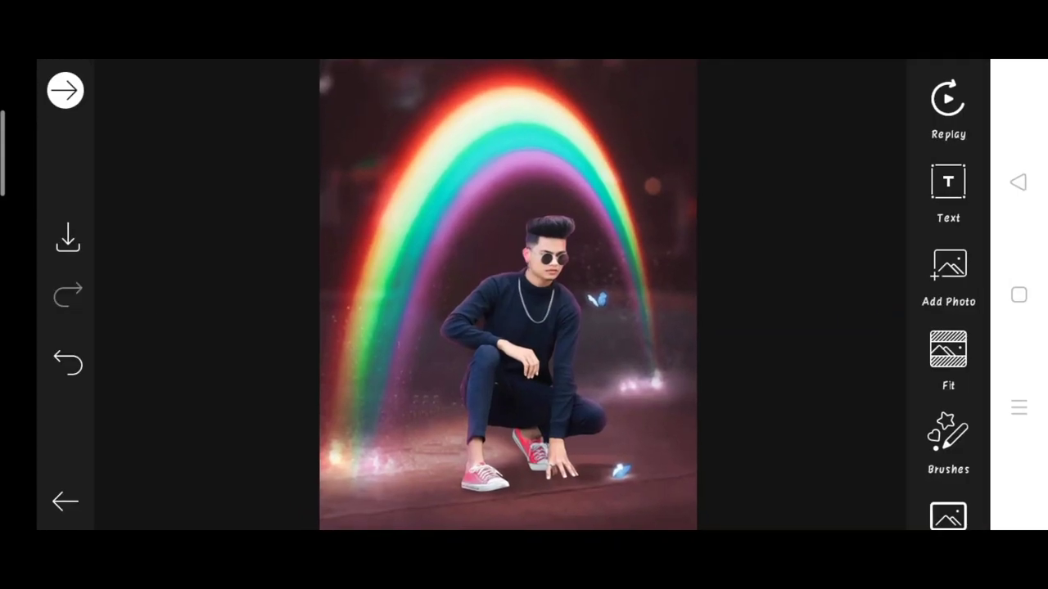
scroll(508, 321, down, 1)
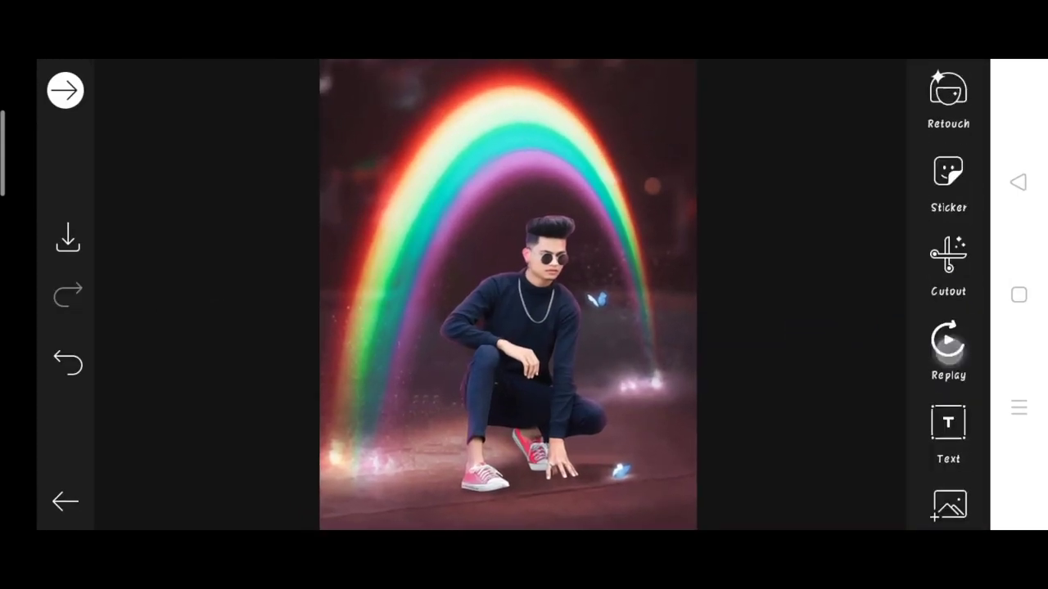
scroll(948, 295, up, 3)
click(947, 257)
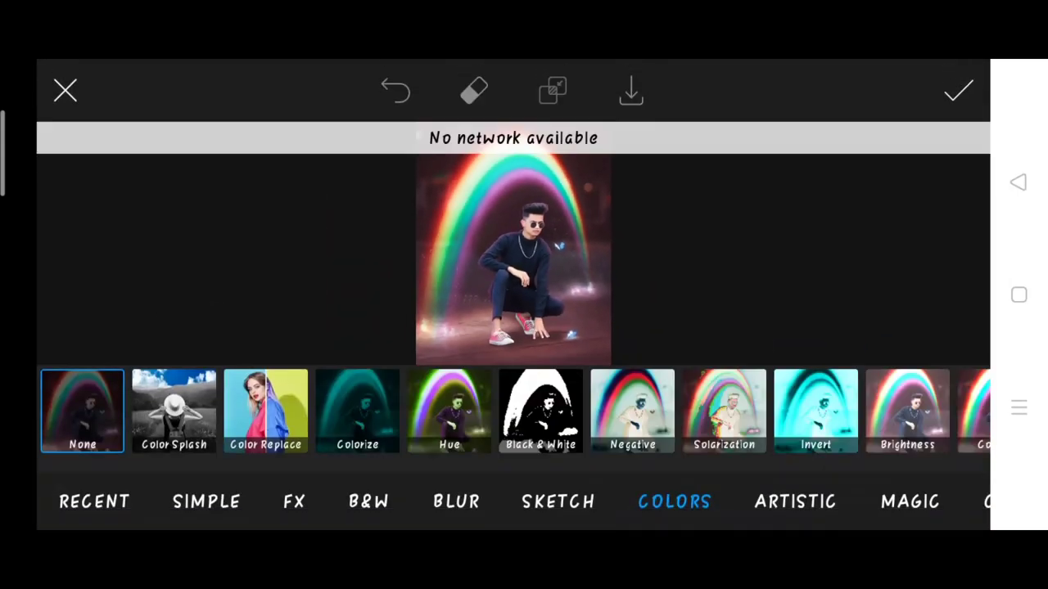
Apply Lens Blur with lowered Lightness and Radius 60.
click(456, 500)
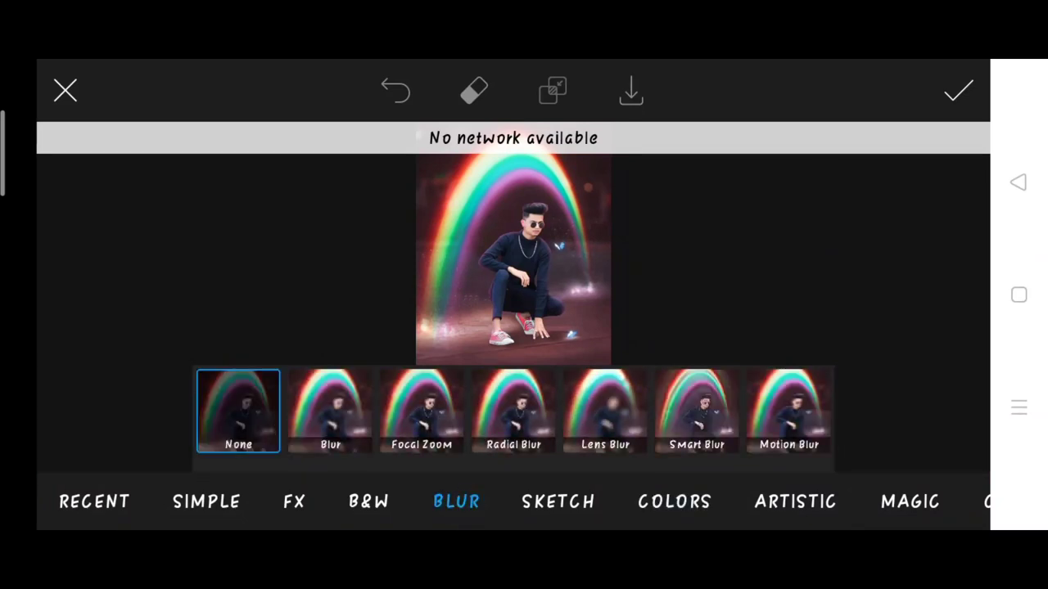
click(604, 409)
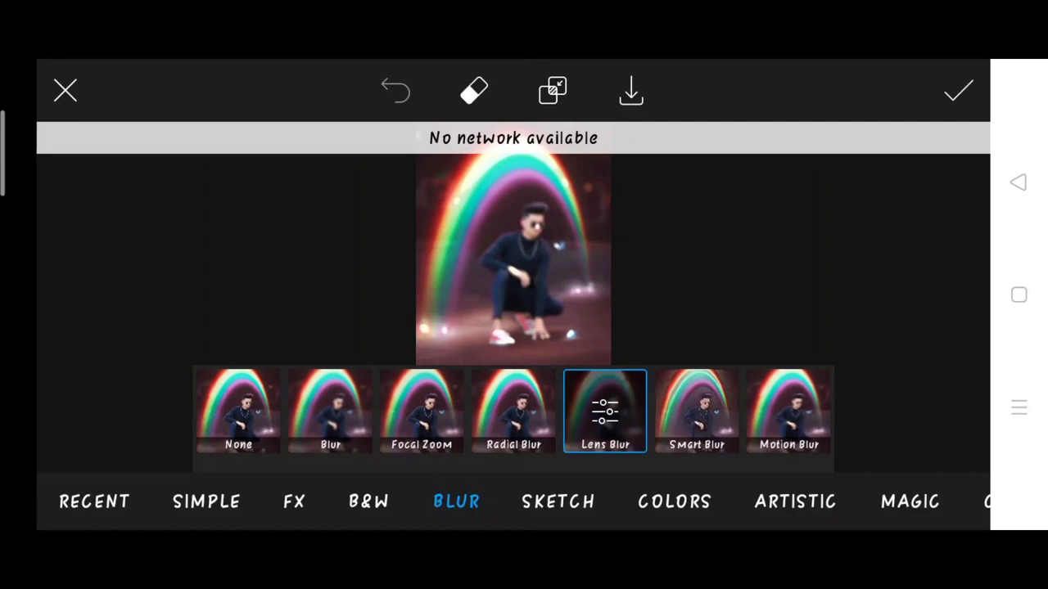
click(604, 409)
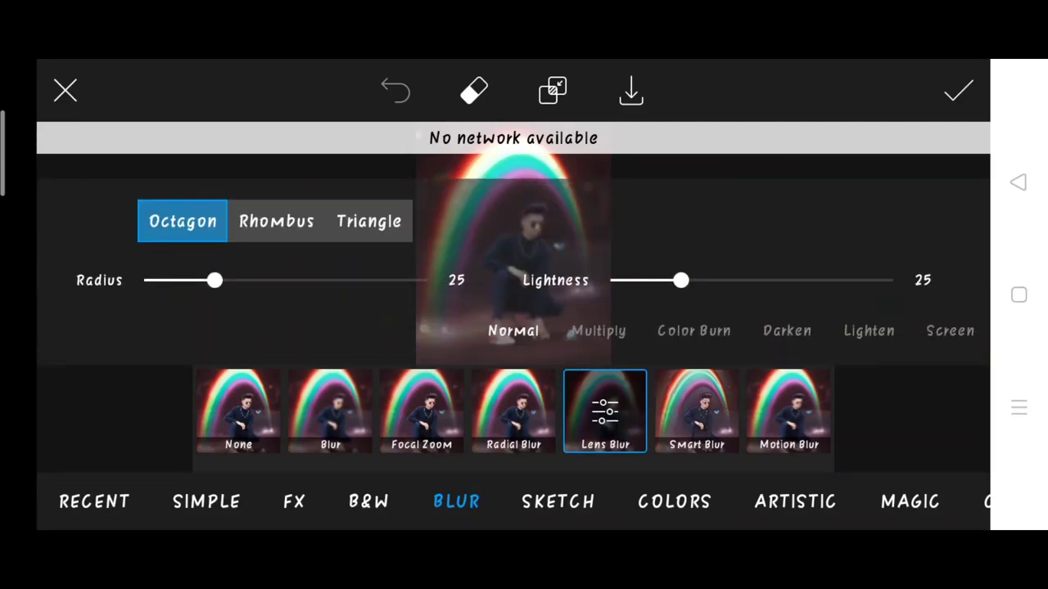
mouse_move(681, 280)
mouse_down()
mouse_move(618, 327)
mouse_move(698, 327)
mouse_up()
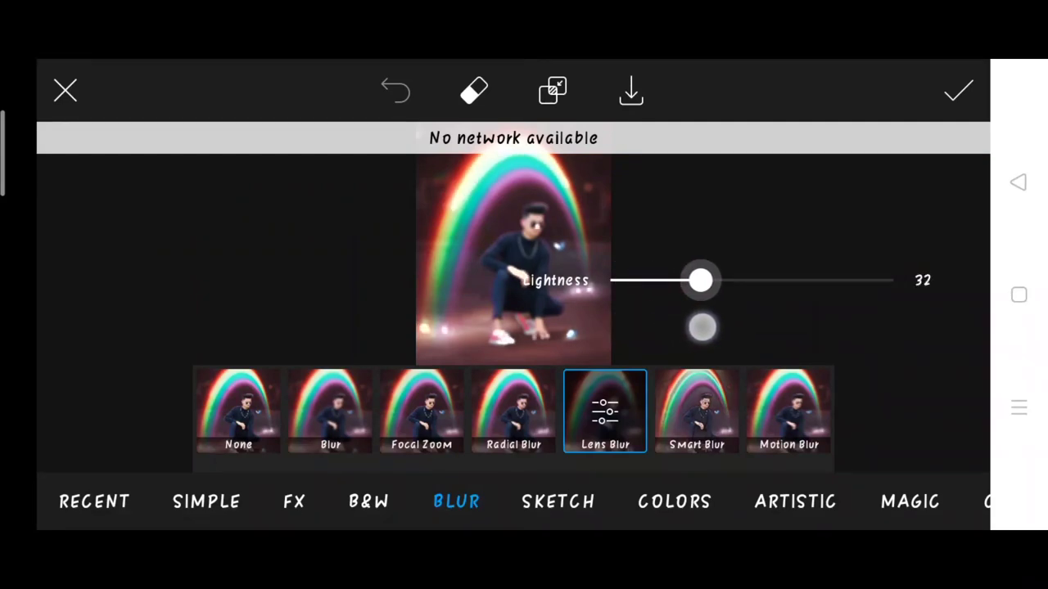
mouse_move(216, 287)
mouse_down()
mouse_move(276, 306)
mouse_move(314, 358)
mouse_move(173, 396)
mouse_up()
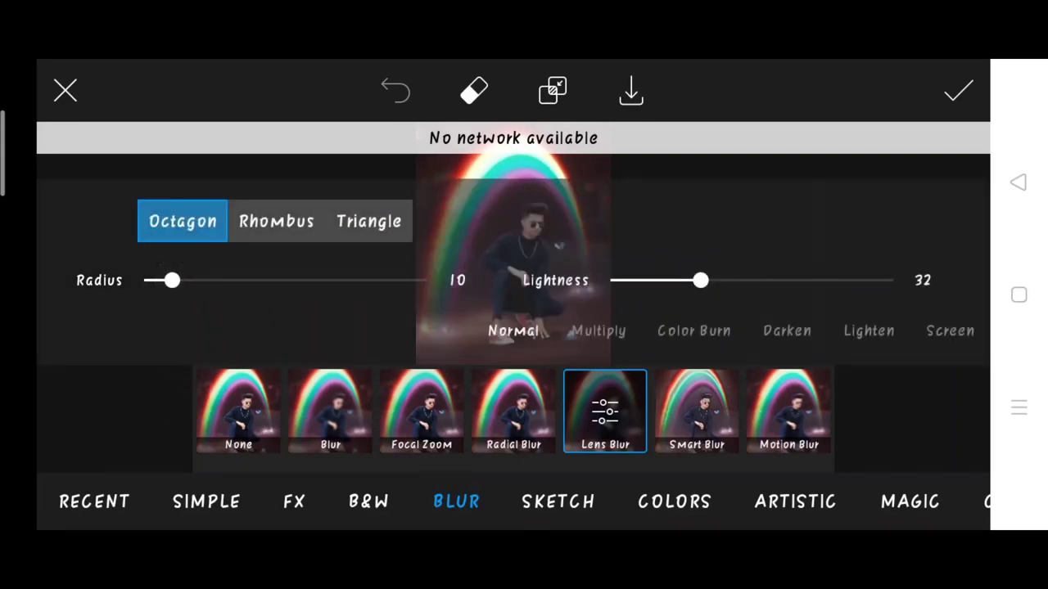
Edit the lens blur mask with the brush so the model stays sharp.
click(474, 90)
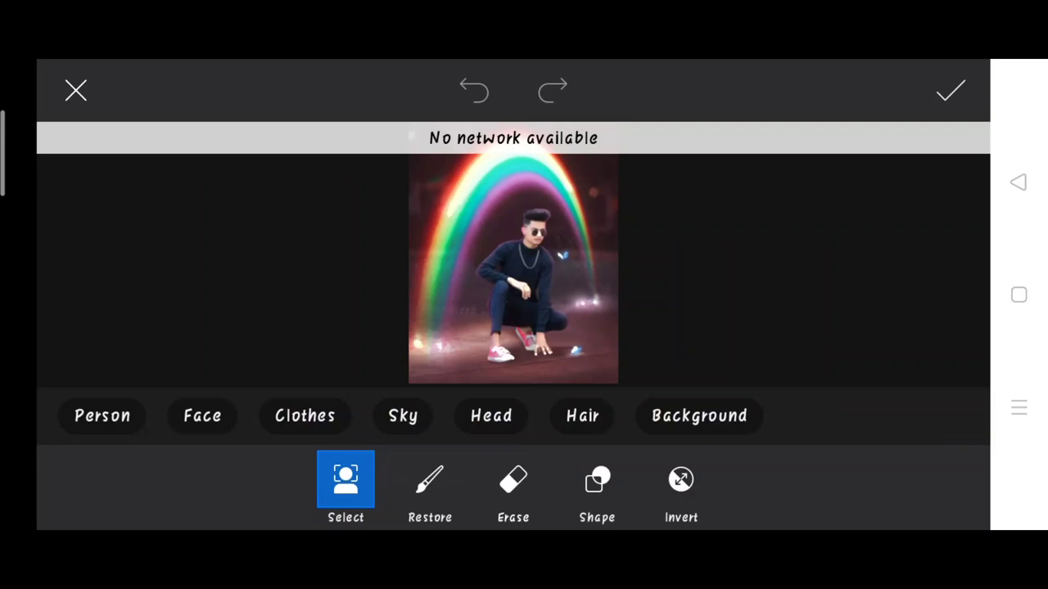
click(514, 482)
click(430, 487)
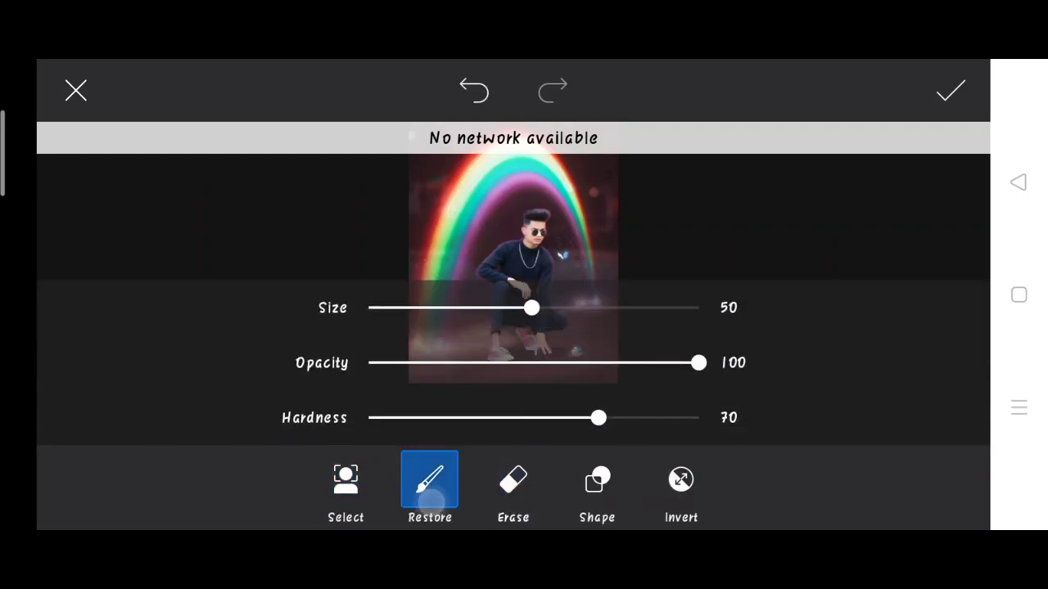
click(410, 490)
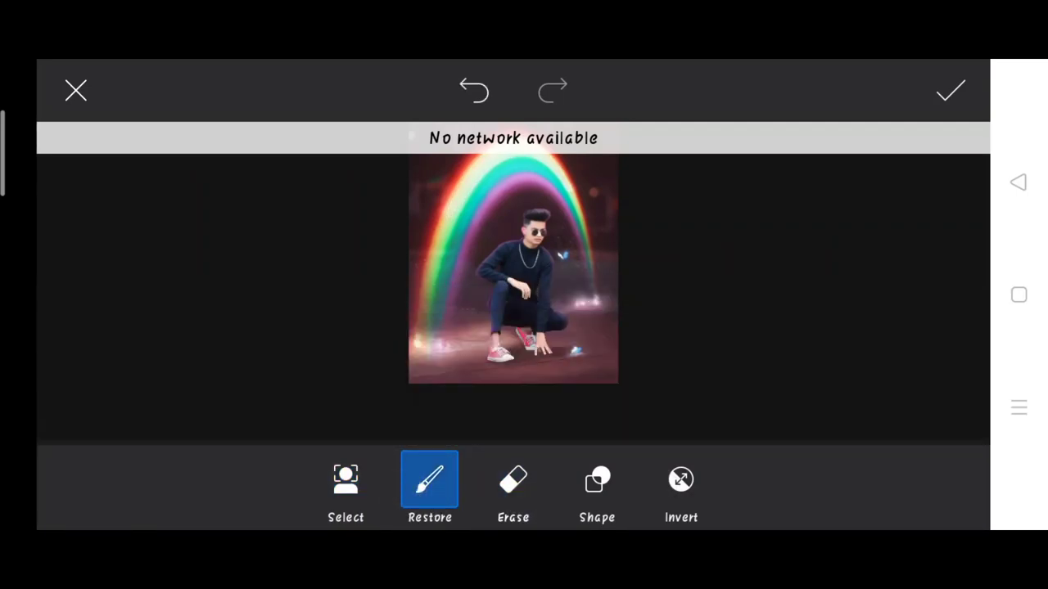
scroll(572, 185, up, 5)
scroll(557, 328, up, 3)
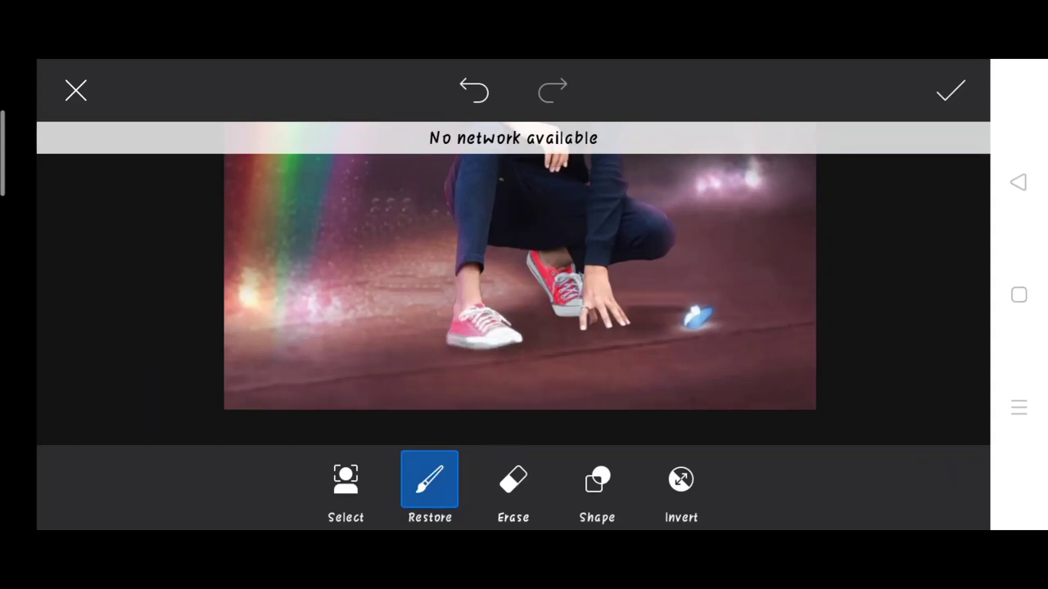
click(346, 483)
click(952, 91)
Lower the blur Lightness to about 12 and apply the lens blur.
drag(700, 280, 655, 280)
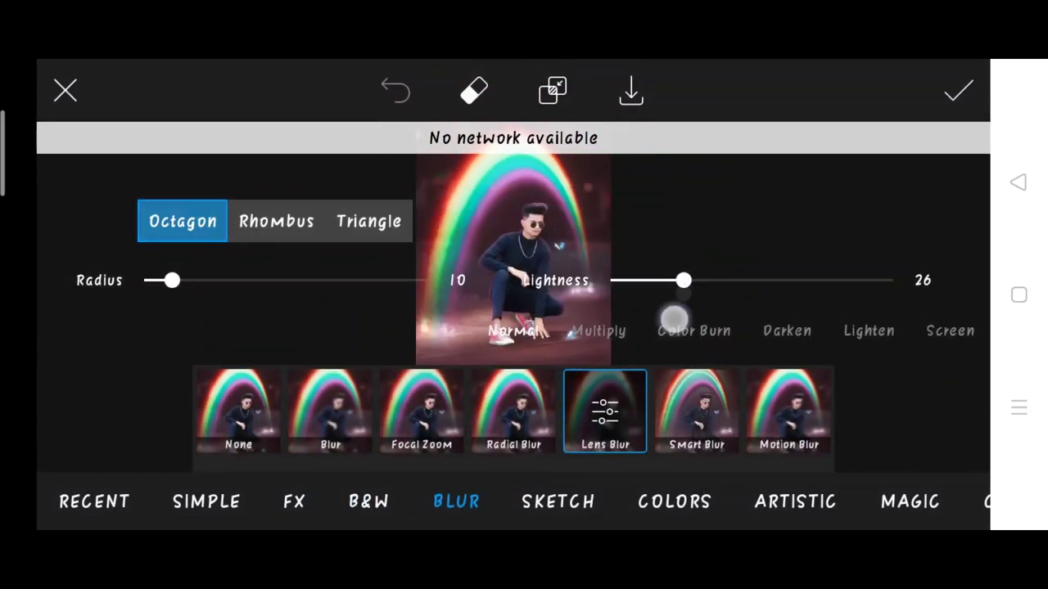
drag(652, 344, 646, 348)
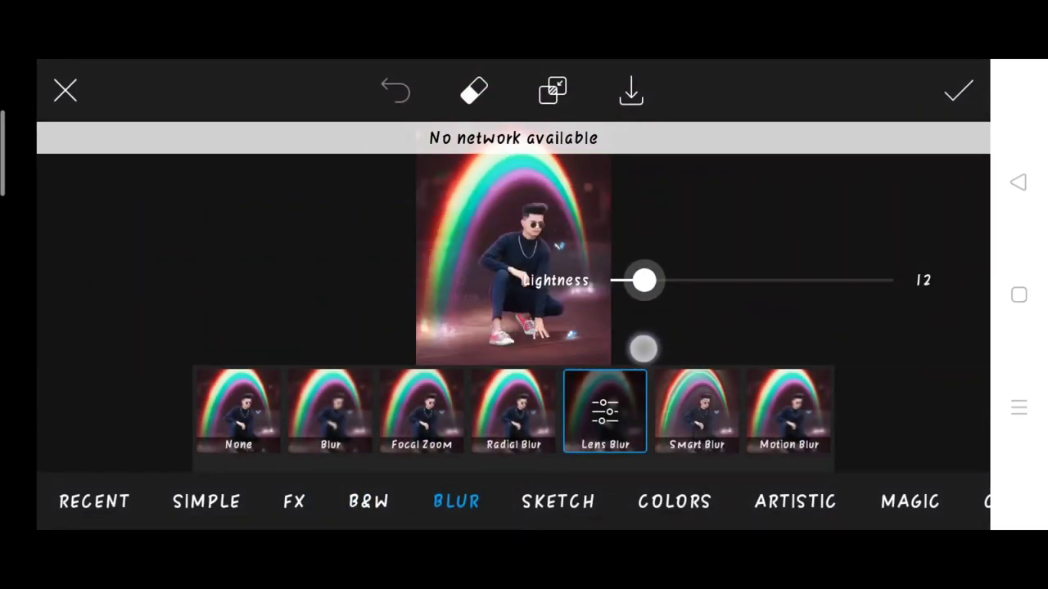
click(957, 92)
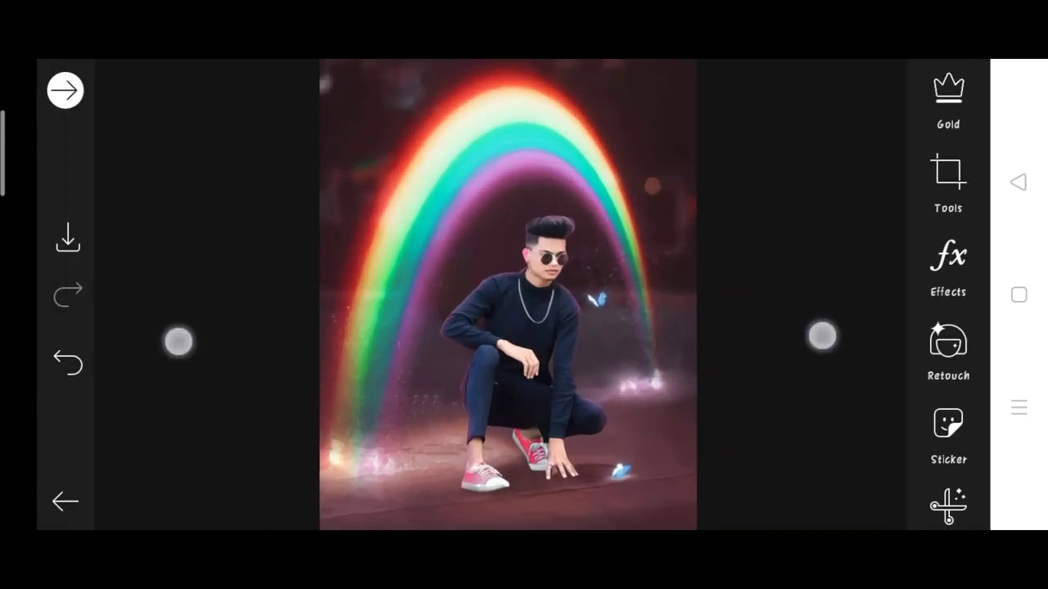
Save the blurred picture to the device.
scroll(487, 339, down, 3)
scroll(487, 339, up, 2)
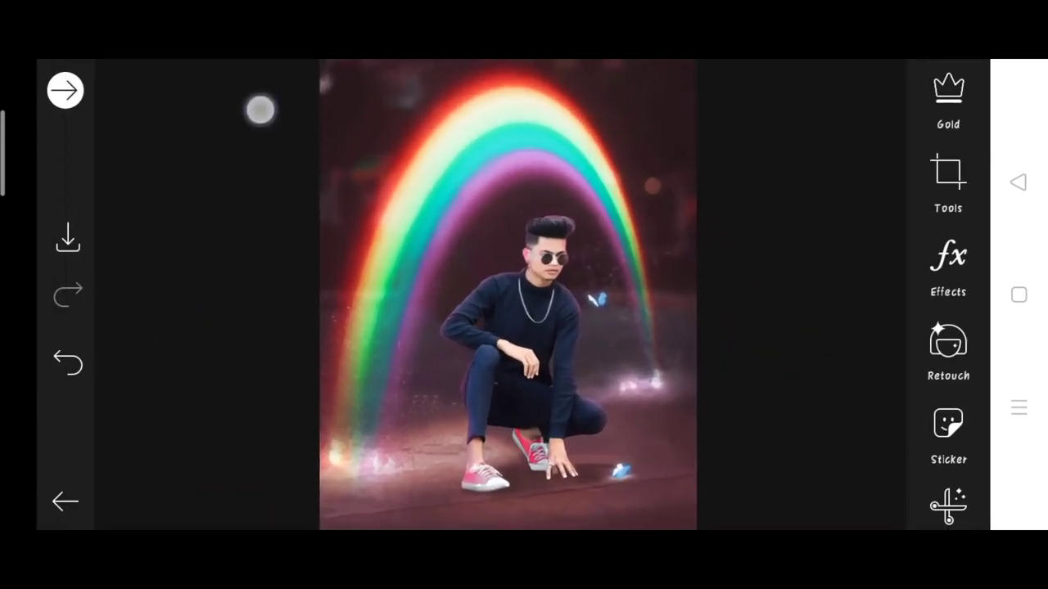
scroll(948, 425, down, 3)
scroll(948, 352, up, 3)
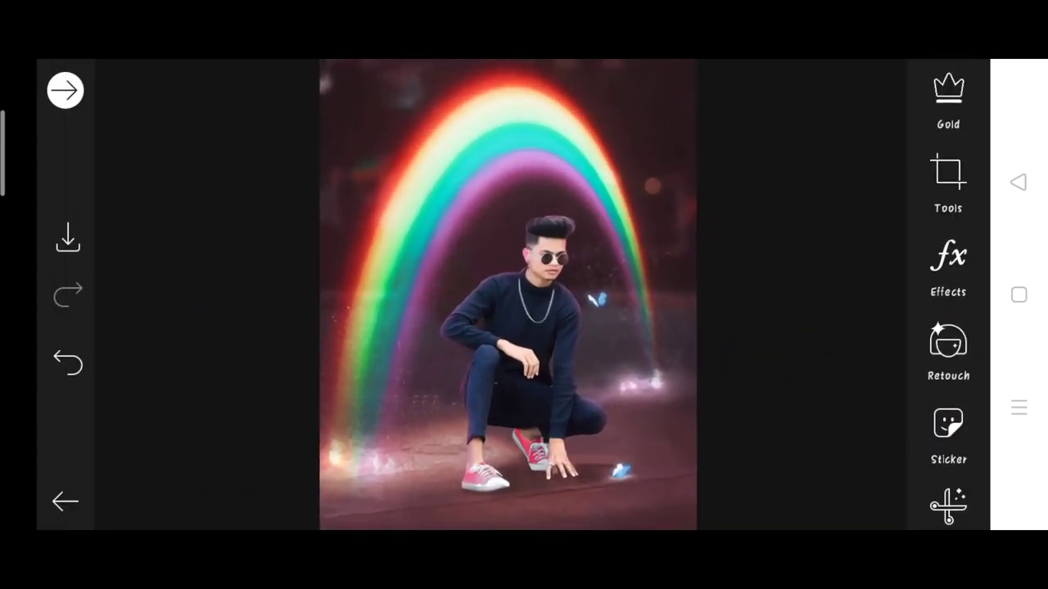
click(68, 239)
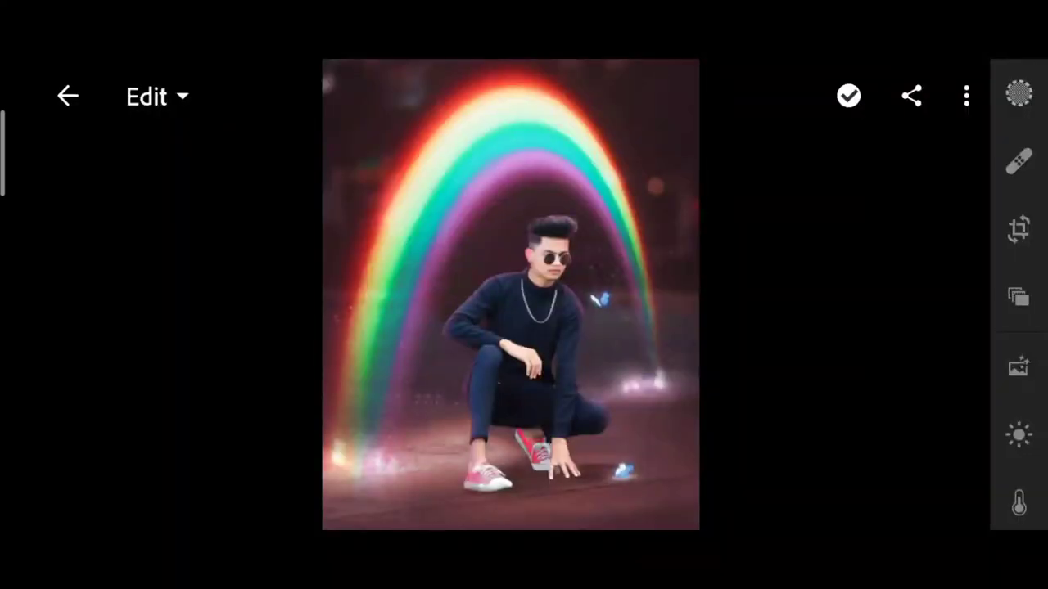
In the Light panel, set Contrast 8, Highlights -10, Shadows -9, Whites -10, Blacks -9.
click(1018, 435)
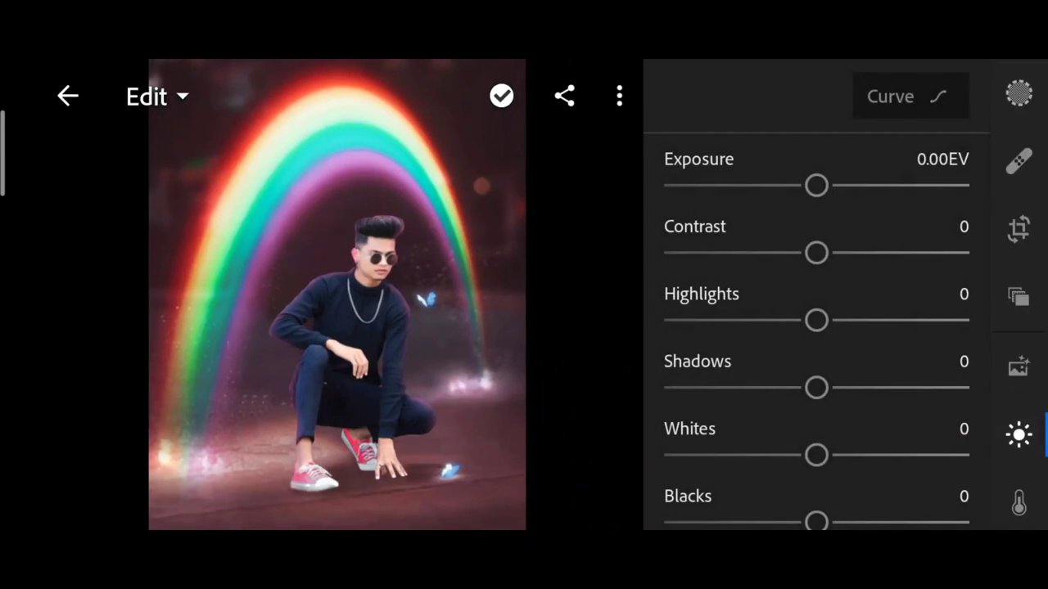
drag(900, 256, 914, 253)
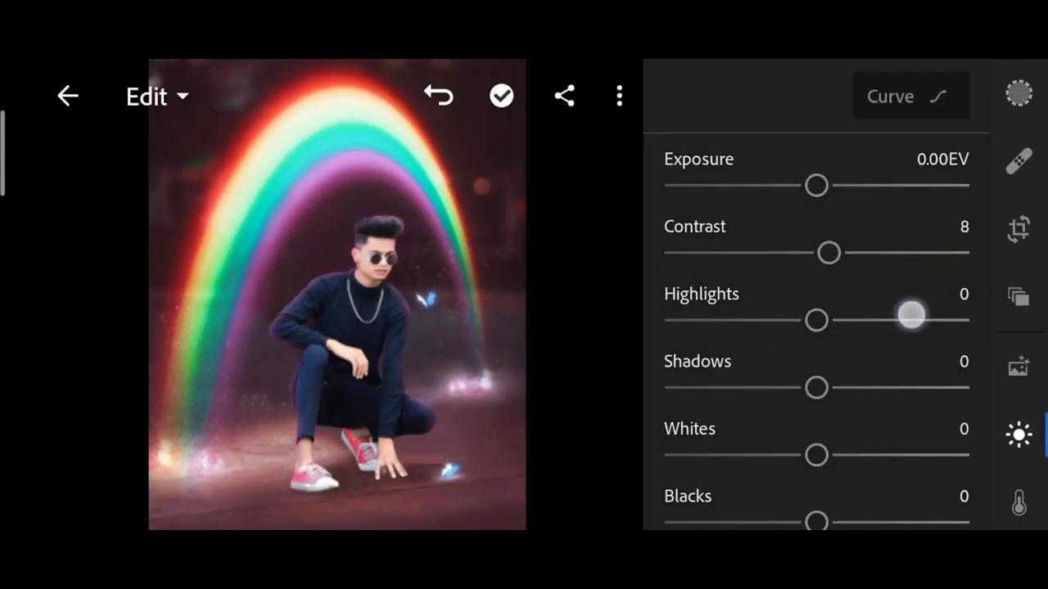
drag(910, 319, 893, 328)
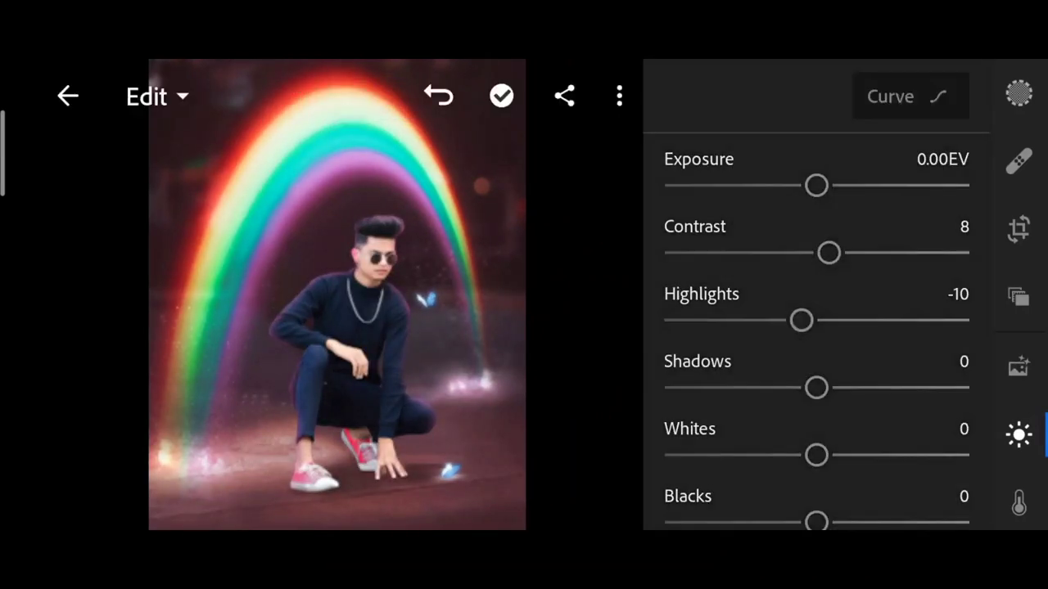
drag(874, 410, 863, 398)
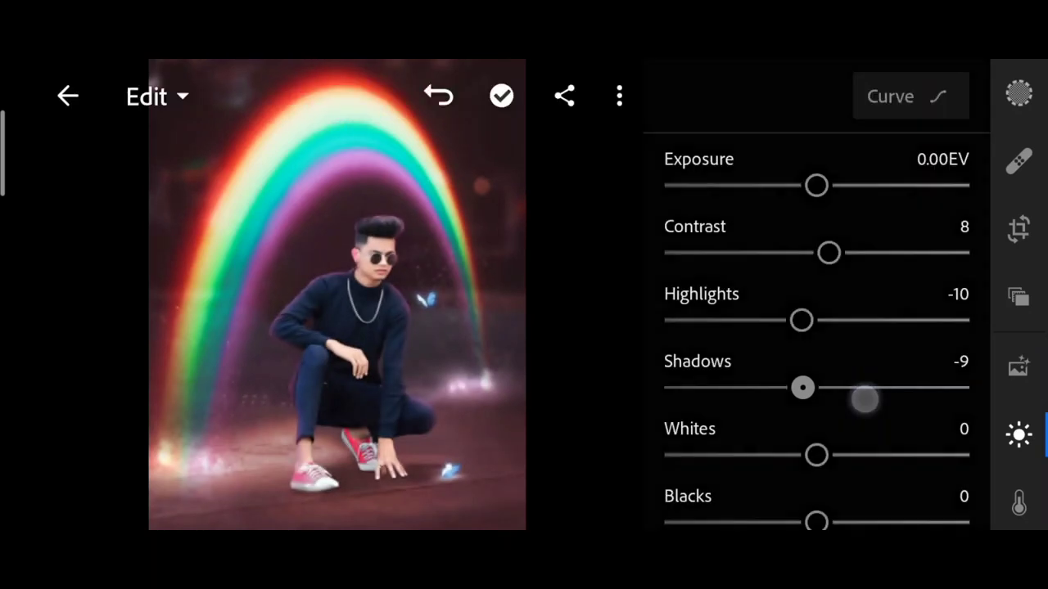
drag(918, 348, 918, 296)
mouse_move(889, 402)
mouse_down()
mouse_move(860, 405)
mouse_move(908, 404)
mouse_move(858, 404)
mouse_up()
mouse_move(892, 474)
mouse_down()
mouse_move(867, 474)
mouse_move(880, 478)
mouse_up()
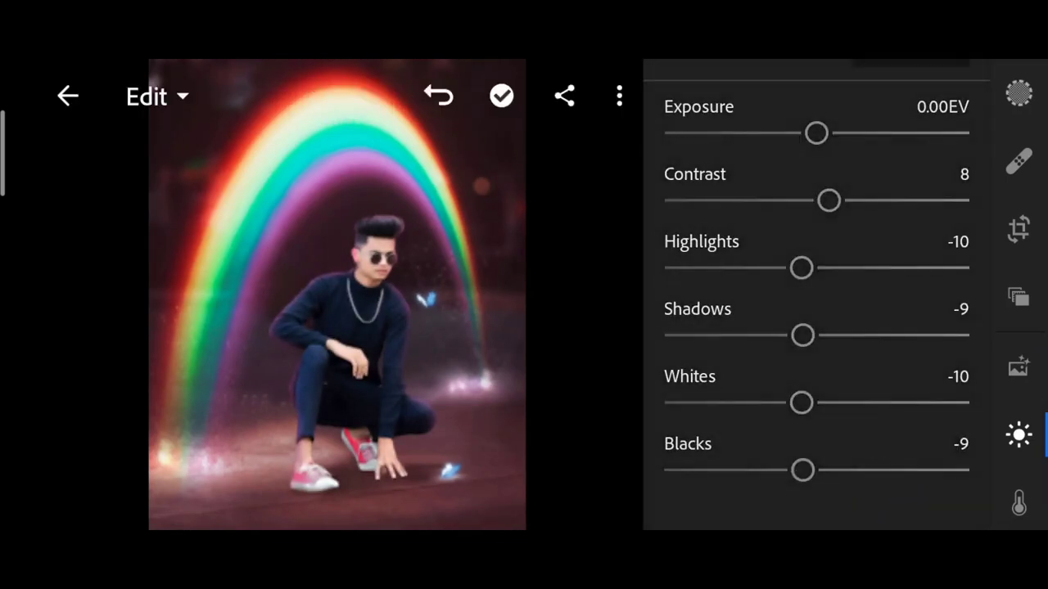
Set Temp -6 and Vibrance 12, then shift green hue to 30 and boost its saturation in Color Mix.
click(1019, 502)
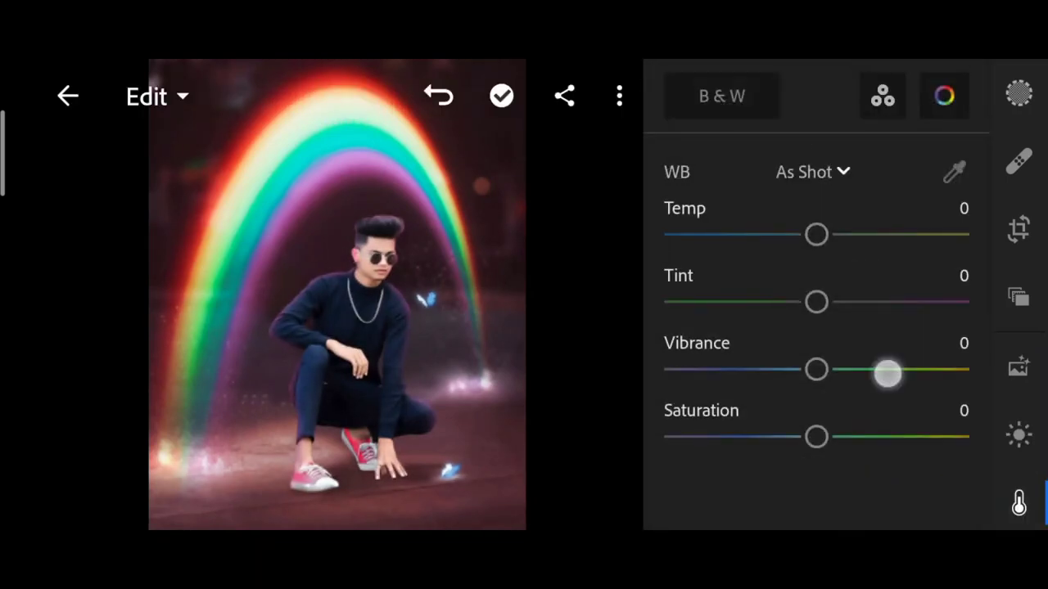
drag(886, 372, 907, 375)
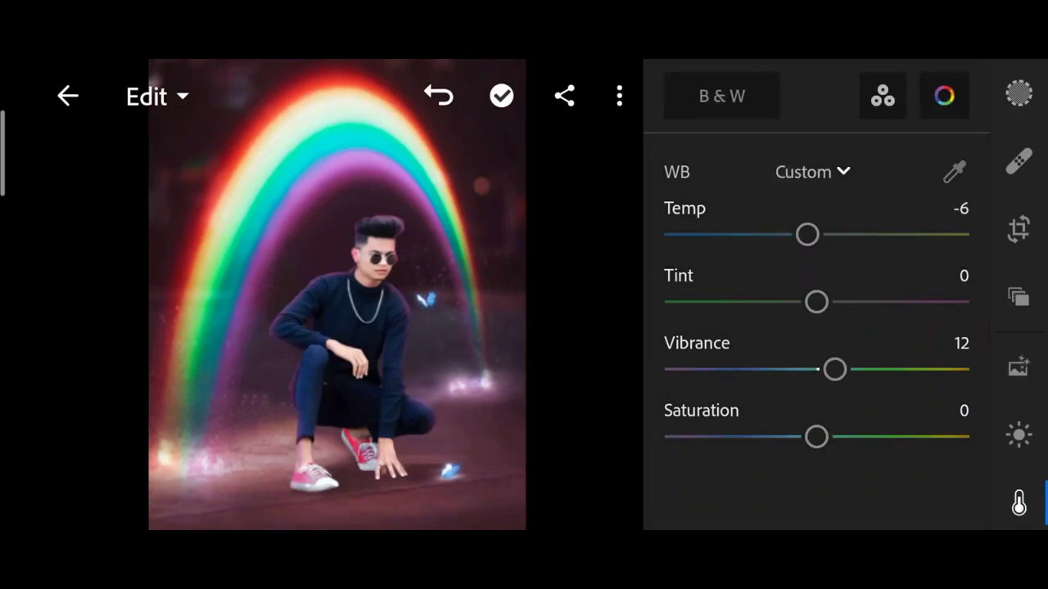
click(943, 96)
click(733, 154)
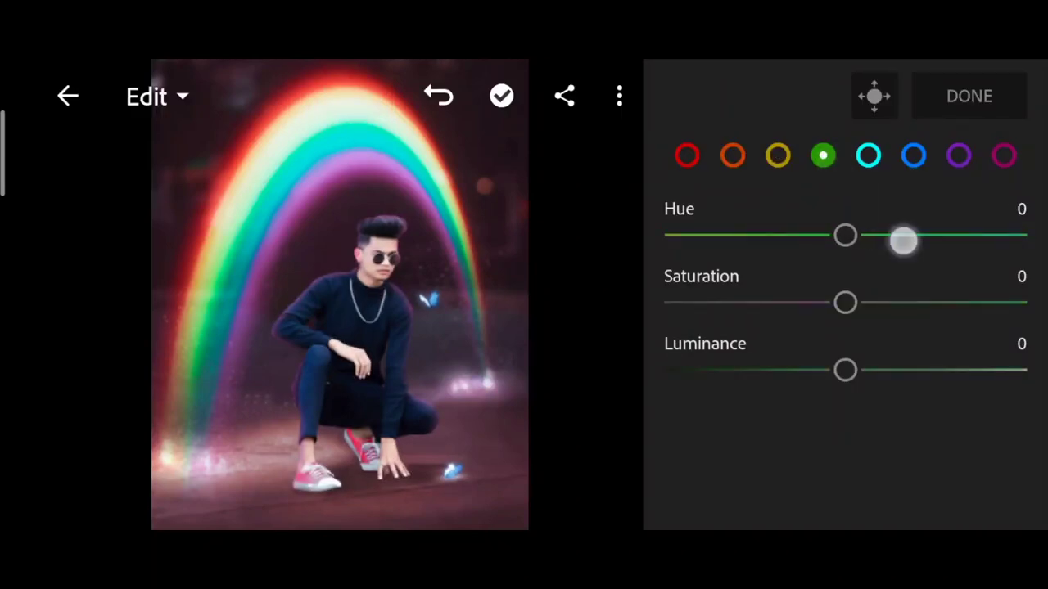
drag(902, 239, 960, 238)
drag(901, 304, 937, 304)
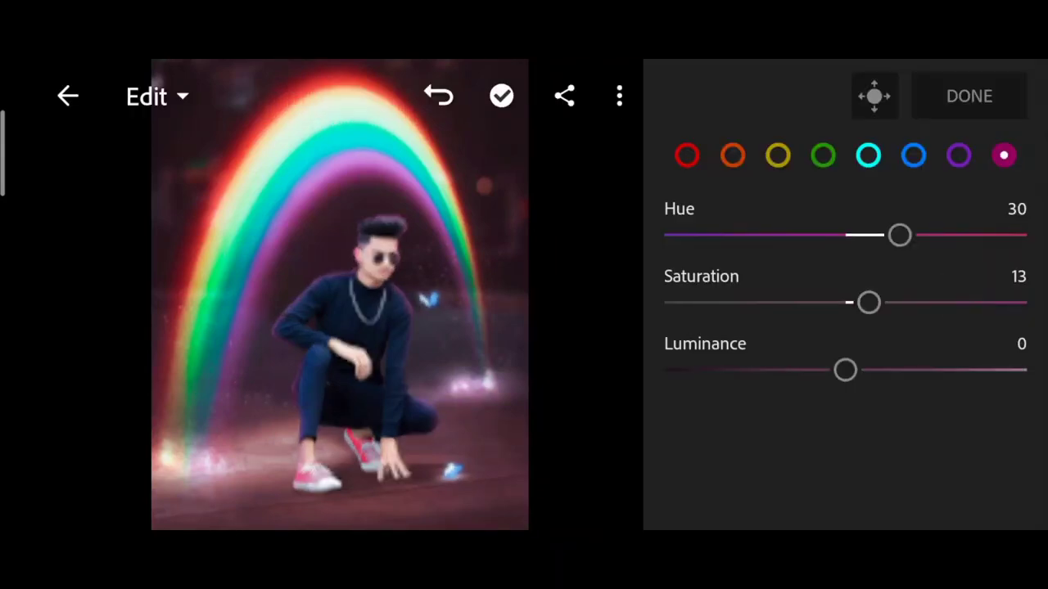
click(980, 93)
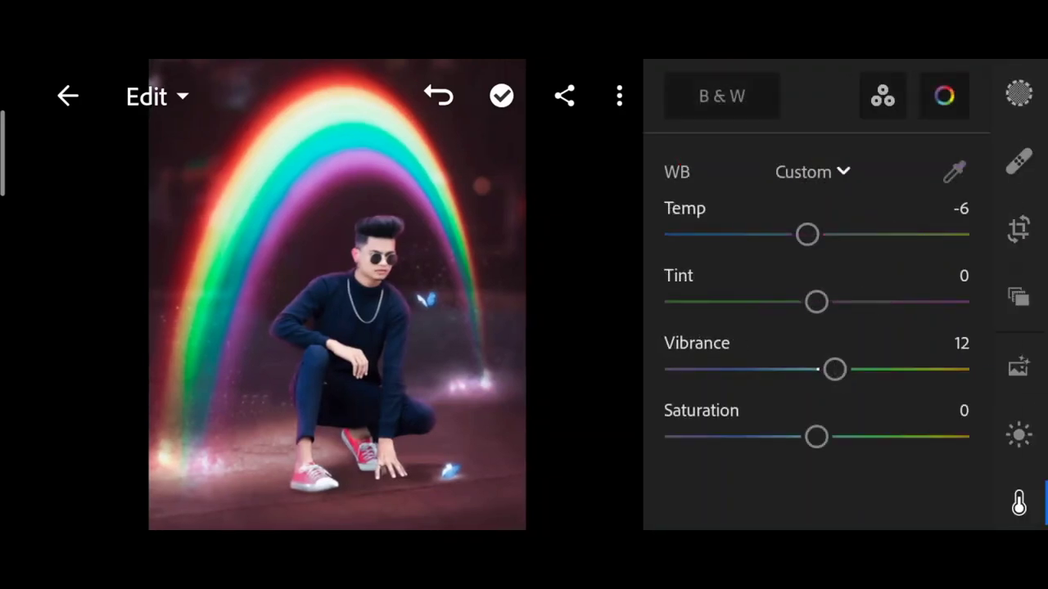
In Effects, set Clarity to 12, Vignette to -7 and Grain to 8.
click(1019, 305)
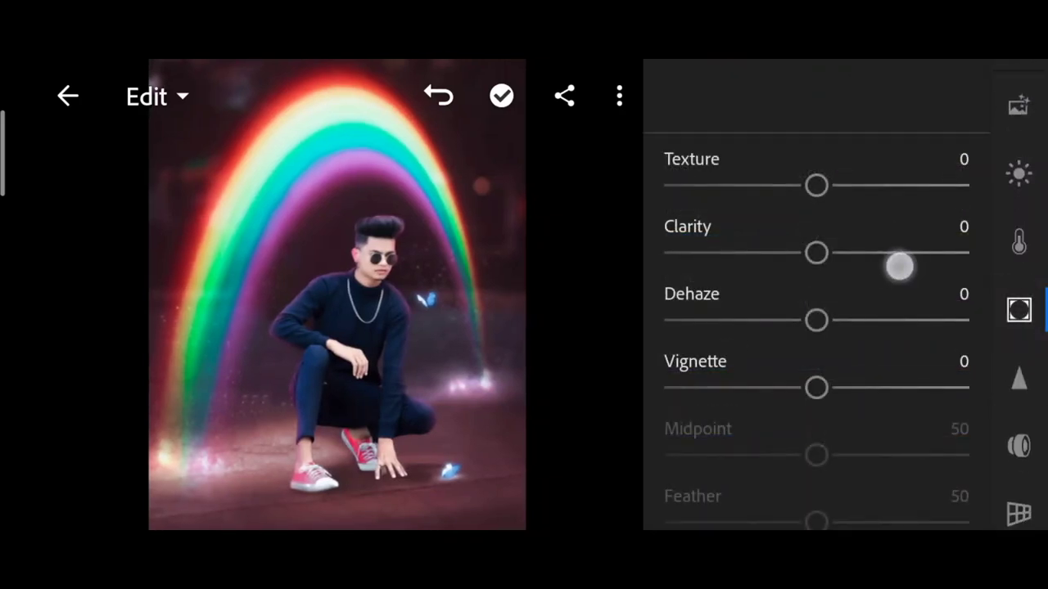
drag(900, 266, 909, 267)
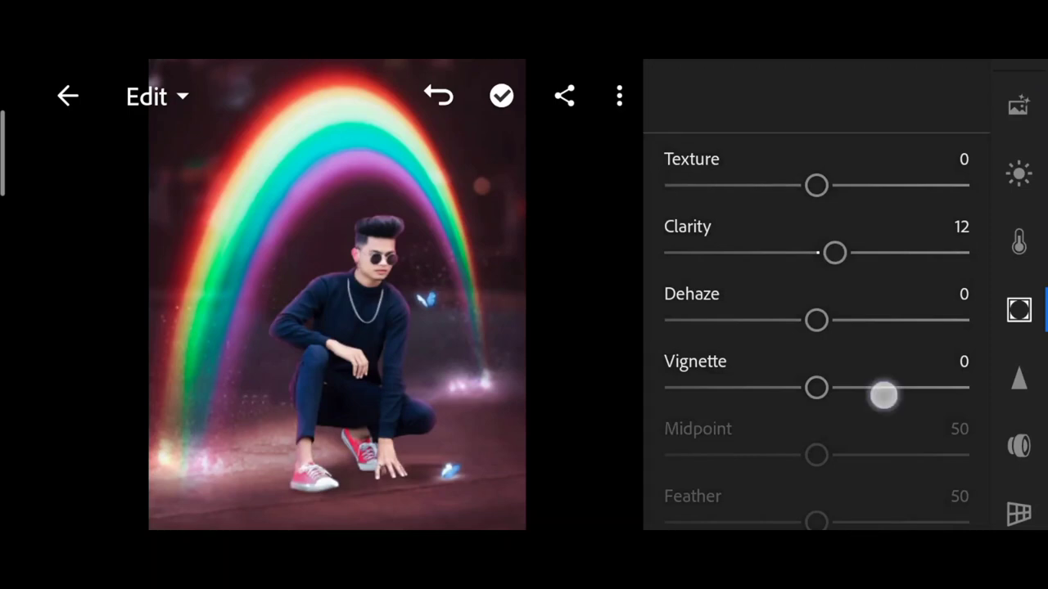
drag(883, 395, 870, 392)
scroll(924, 296, down, 3)
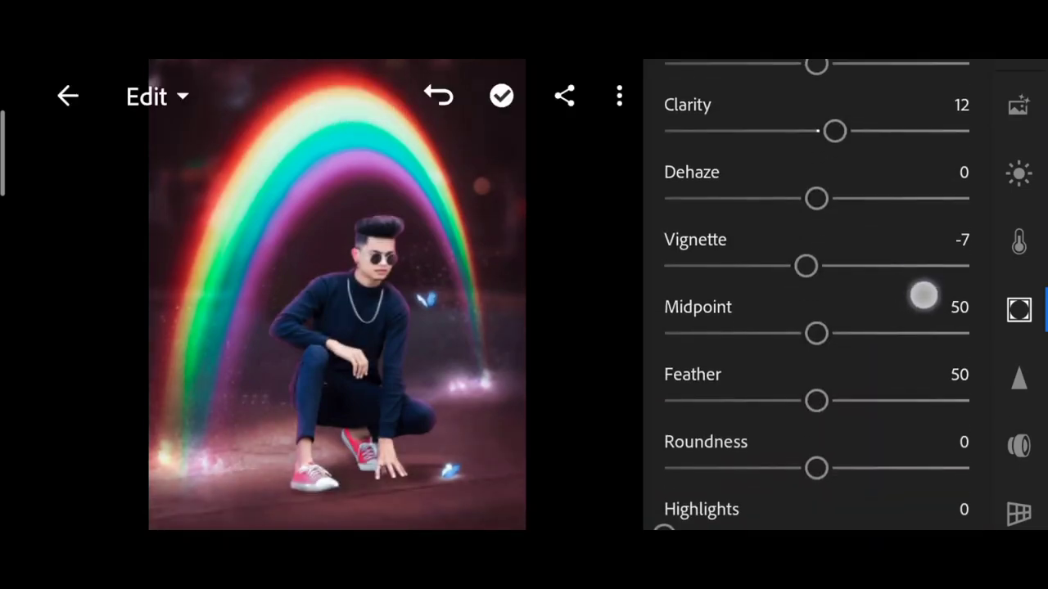
scroll(923, 296, down, 2)
drag(811, 463, 826, 466)
In Detail, add sharpening, Noise Reduction 19 and Color Noise Reduction 15.
click(1010, 370)
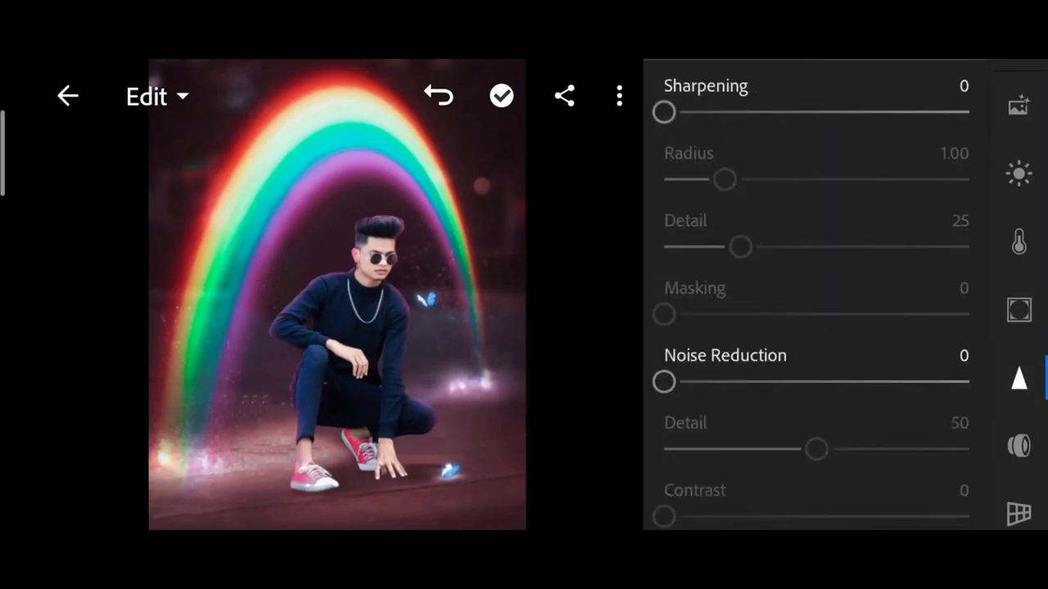
drag(848, 126, 893, 136)
scroll(816, 327, down, 3)
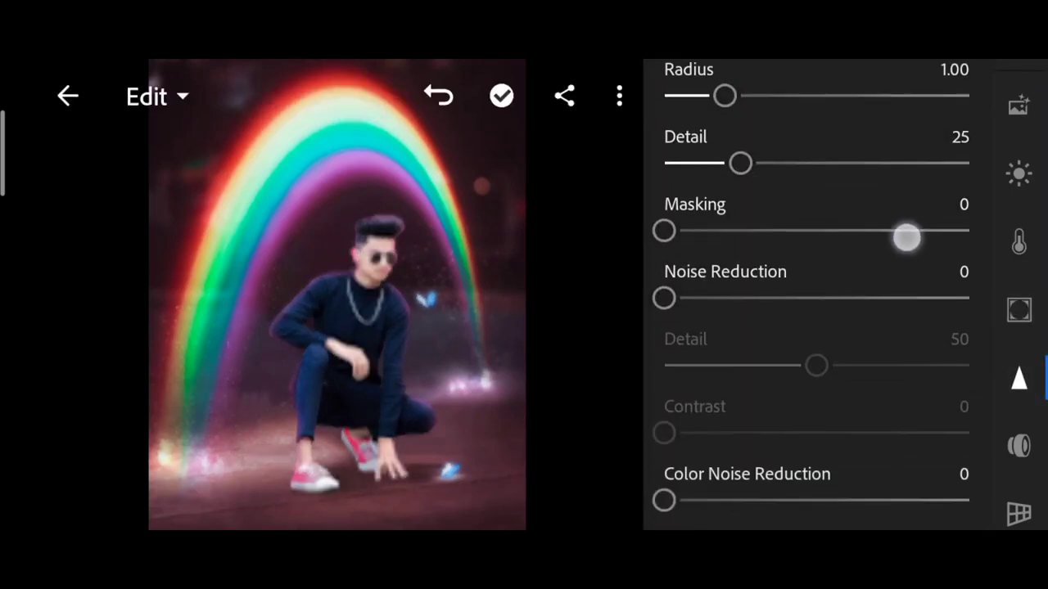
drag(835, 263, 869, 264)
scroll(900, 252, down, 3)
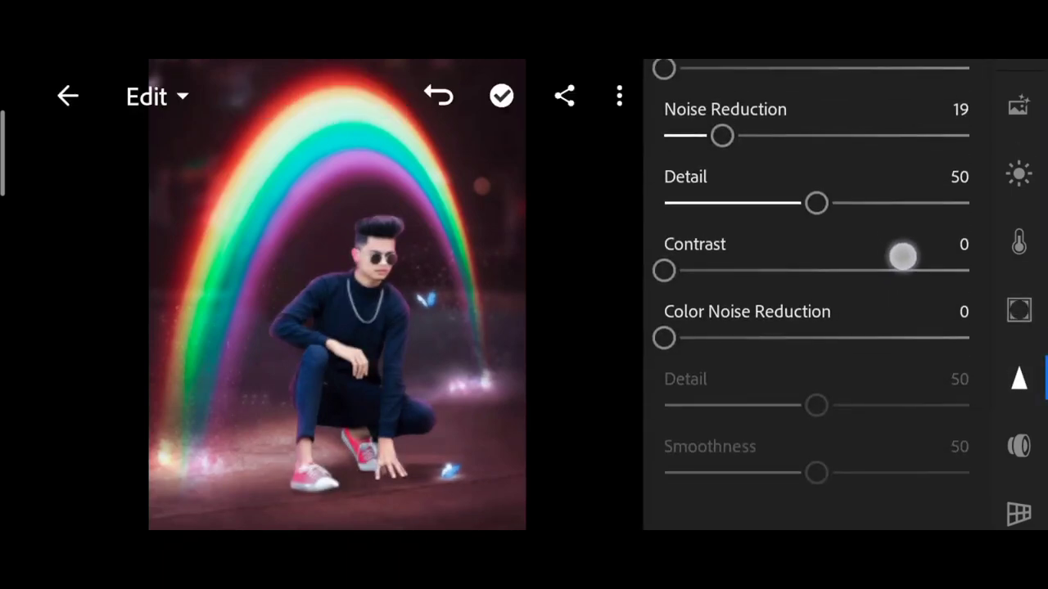
drag(786, 334, 837, 330)
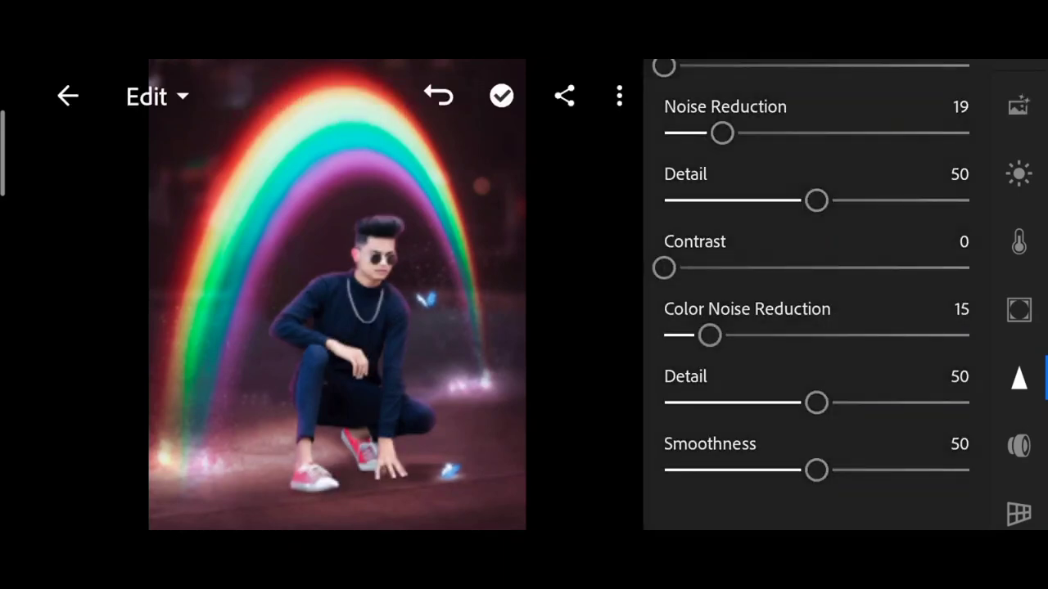
click(1019, 378)
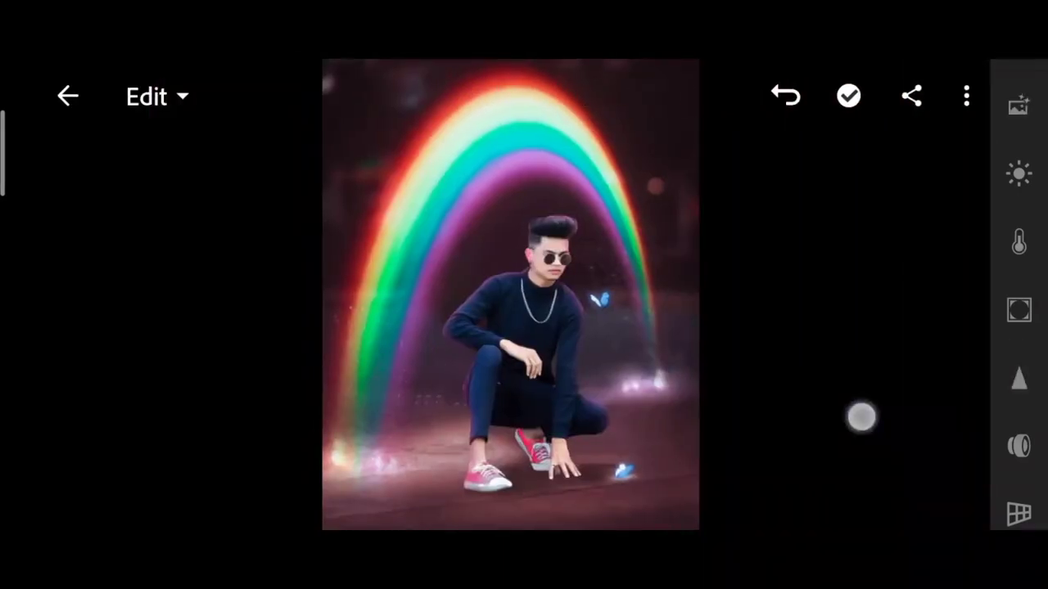
Toggle the before/after view, then export via Share > Save to Device.
click(861, 417)
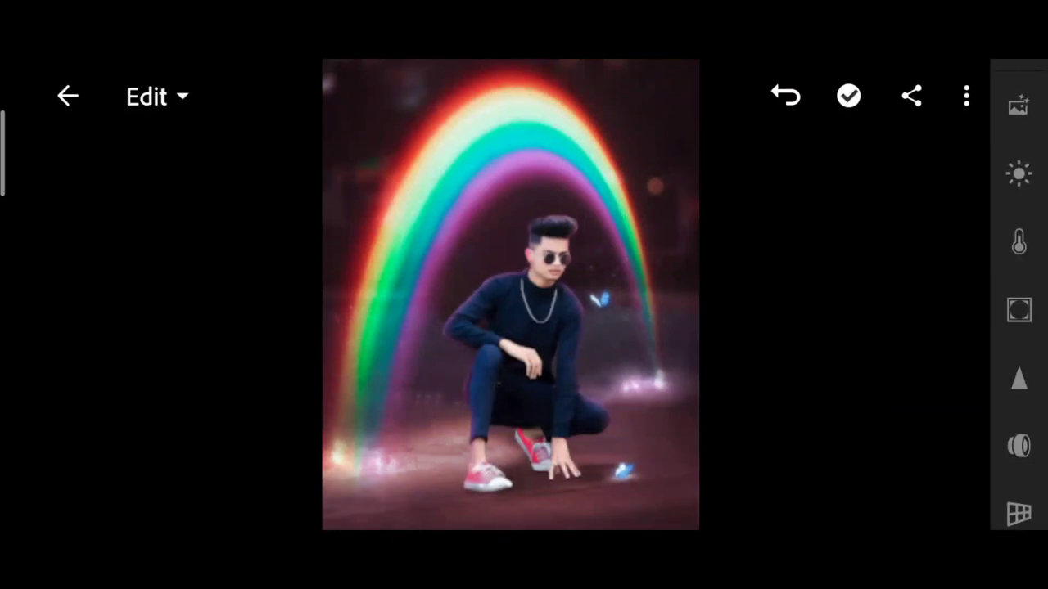
click(872, 399)
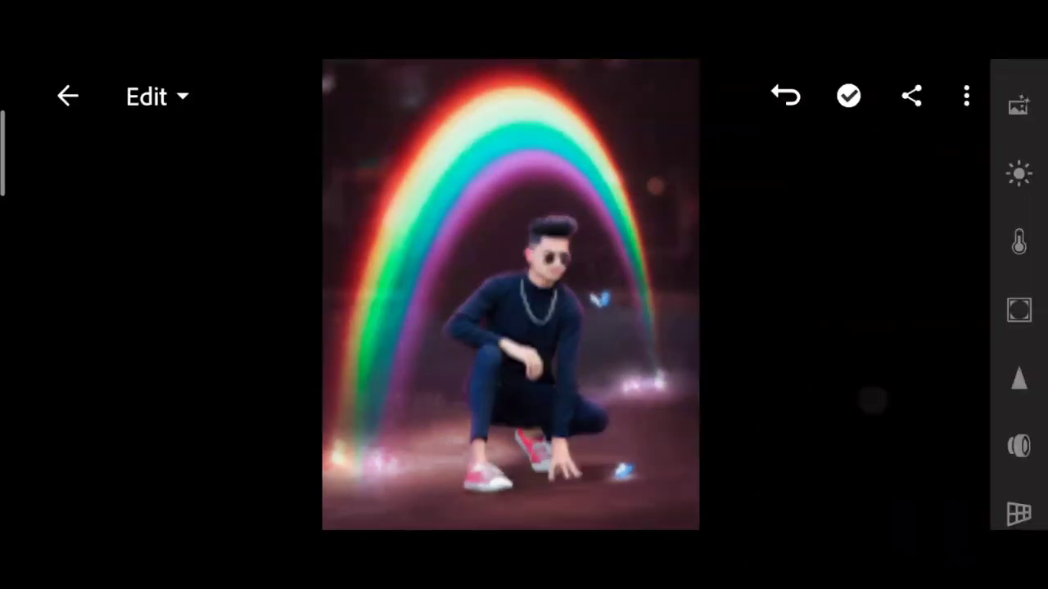
click(910, 96)
click(606, 446)
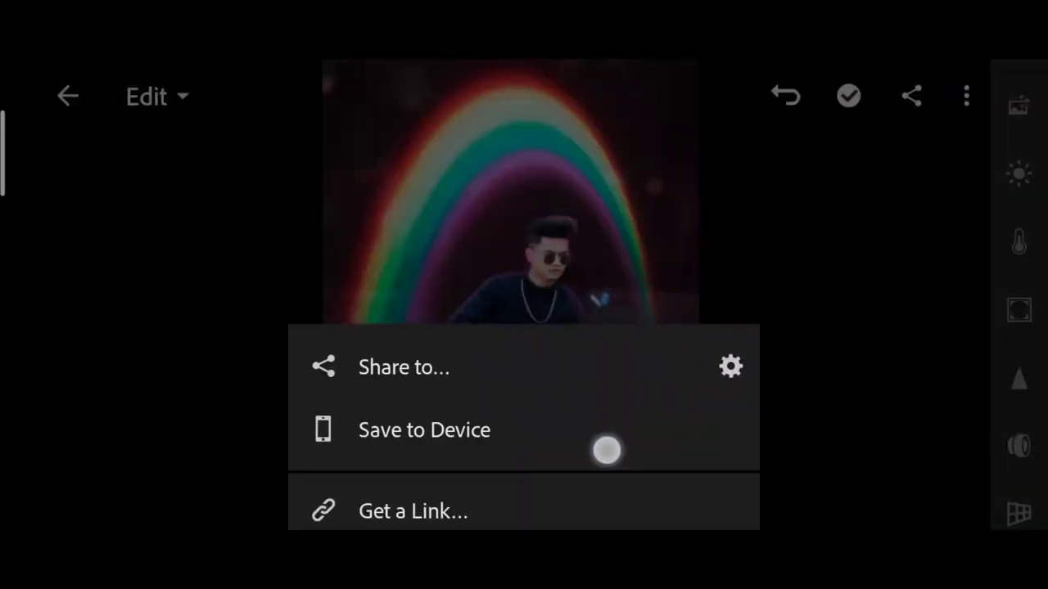